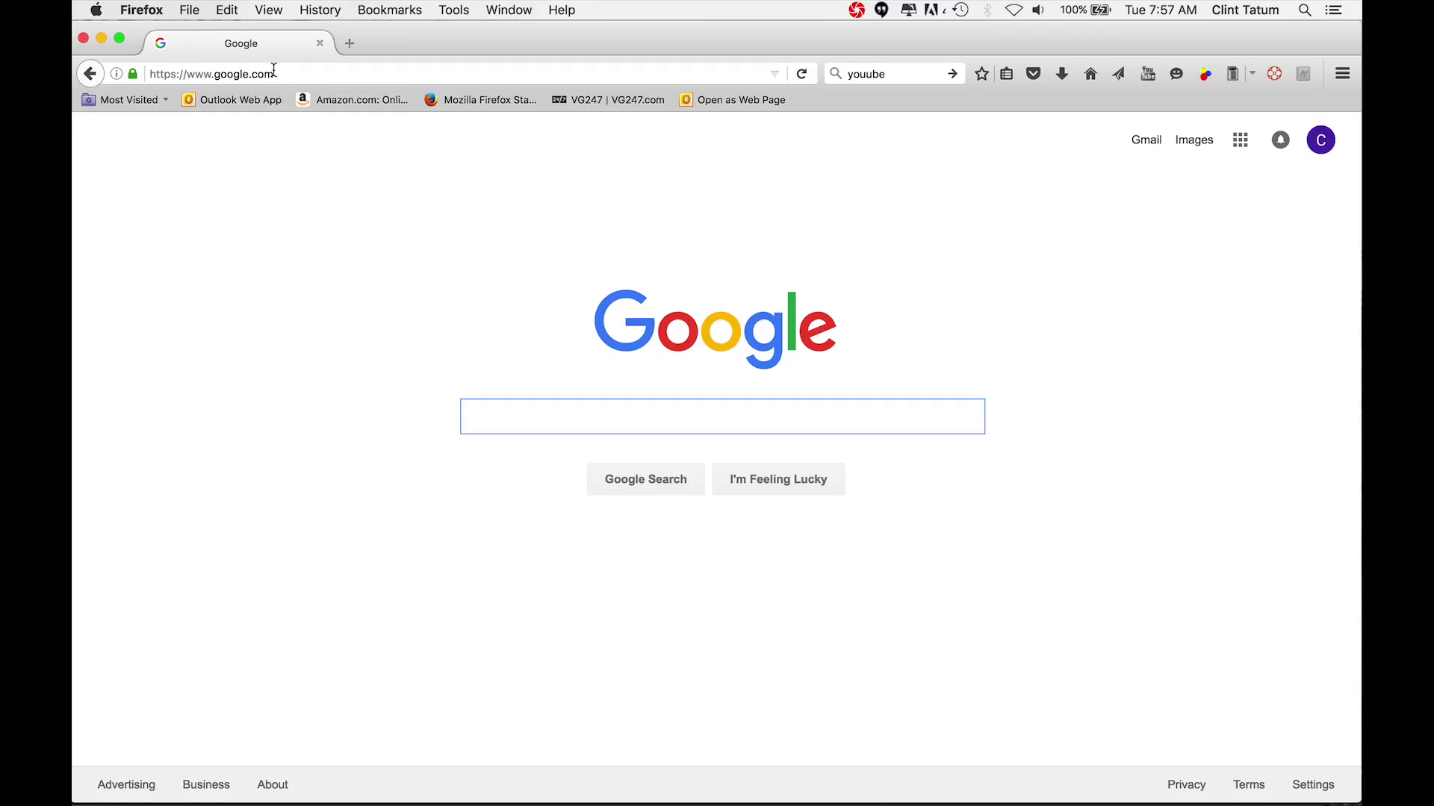
Replace the Google address in Firefox with nashvillehelps.com and load the sign-up form
{"action": "left_click_drag", "start_coordinate": [275, 70], "coordinate": [144, 71]}
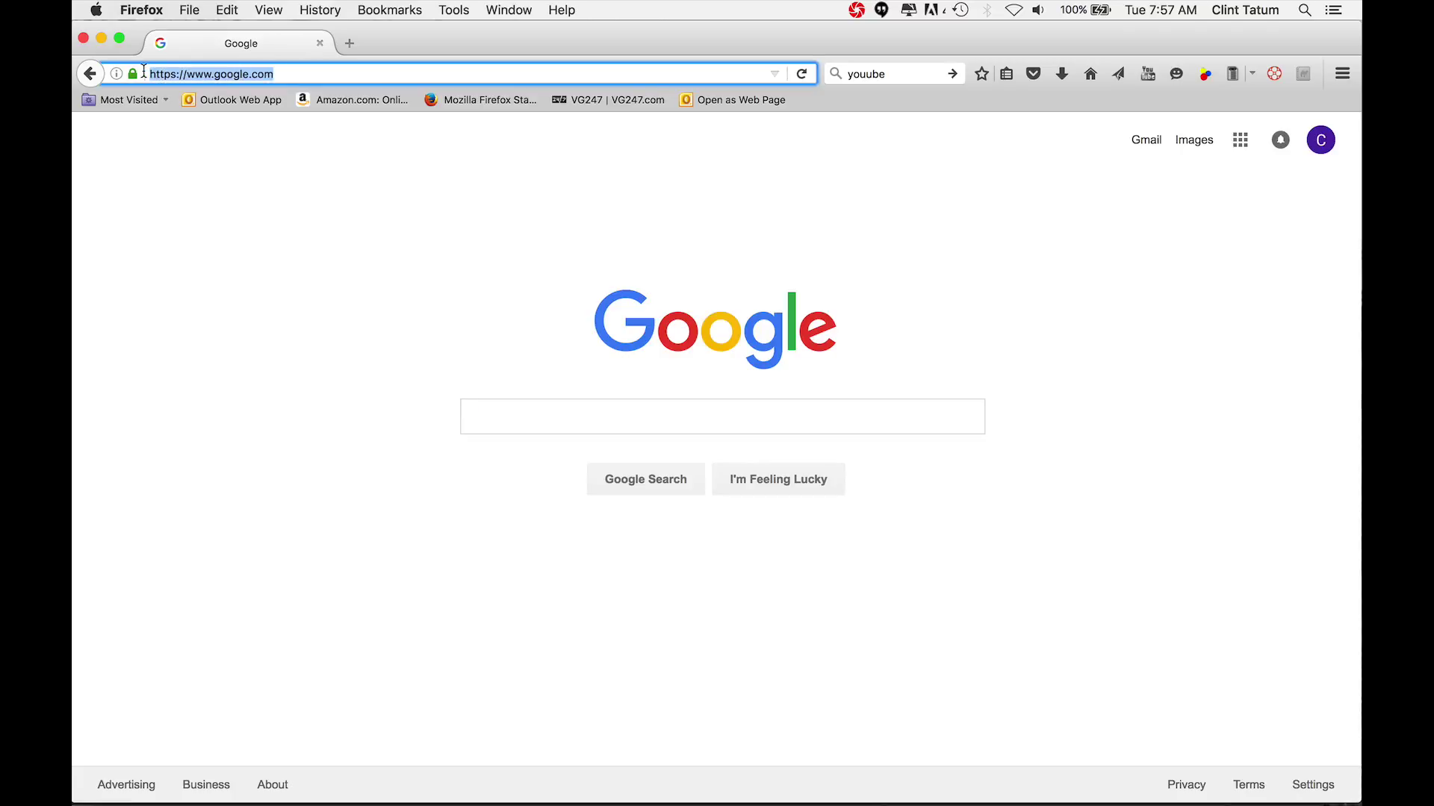
{"action": "type", "text": "nashvillehelps.com/"}
{"action": "key", "text": "Return"}
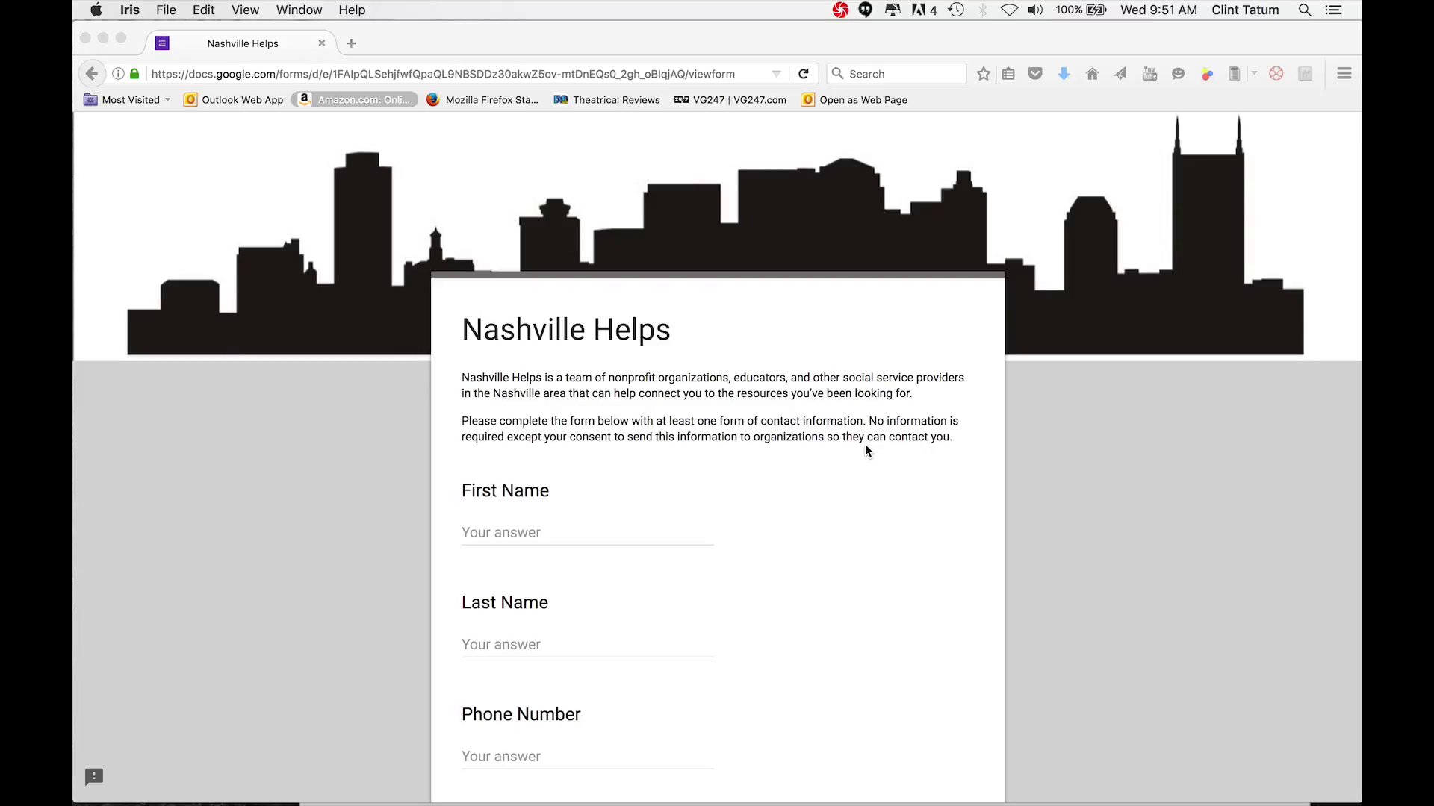
Enter the client's first name, last name and phone number in the form's first three fields
{"action": "left_click", "coordinate": [518, 530]}
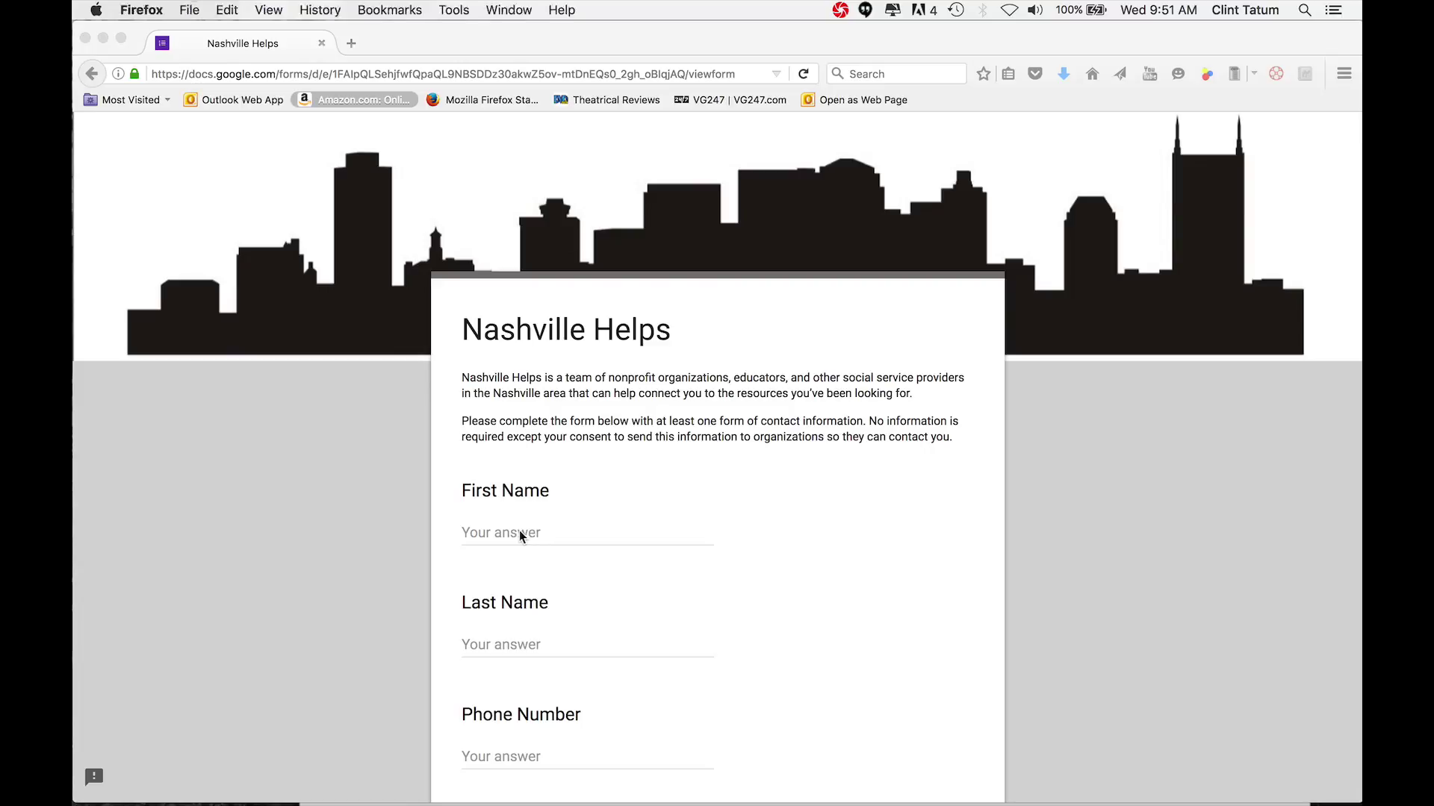
{"action": "left_click", "coordinate": [520, 532]}
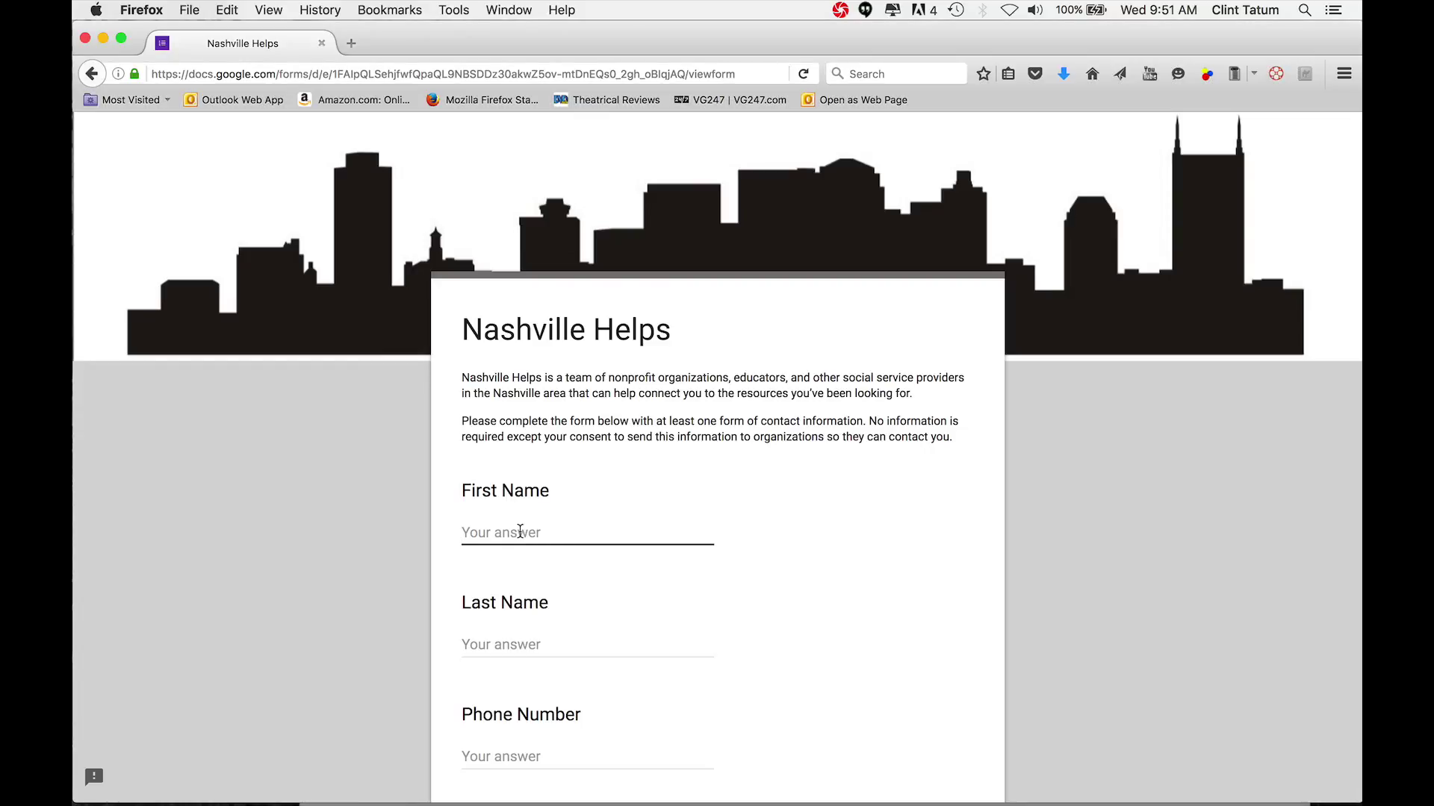
{"action": "type", "text": "Jane"}
{"action": "key", "text": "Tab"}
{"action": "type", "text": "Doe"}
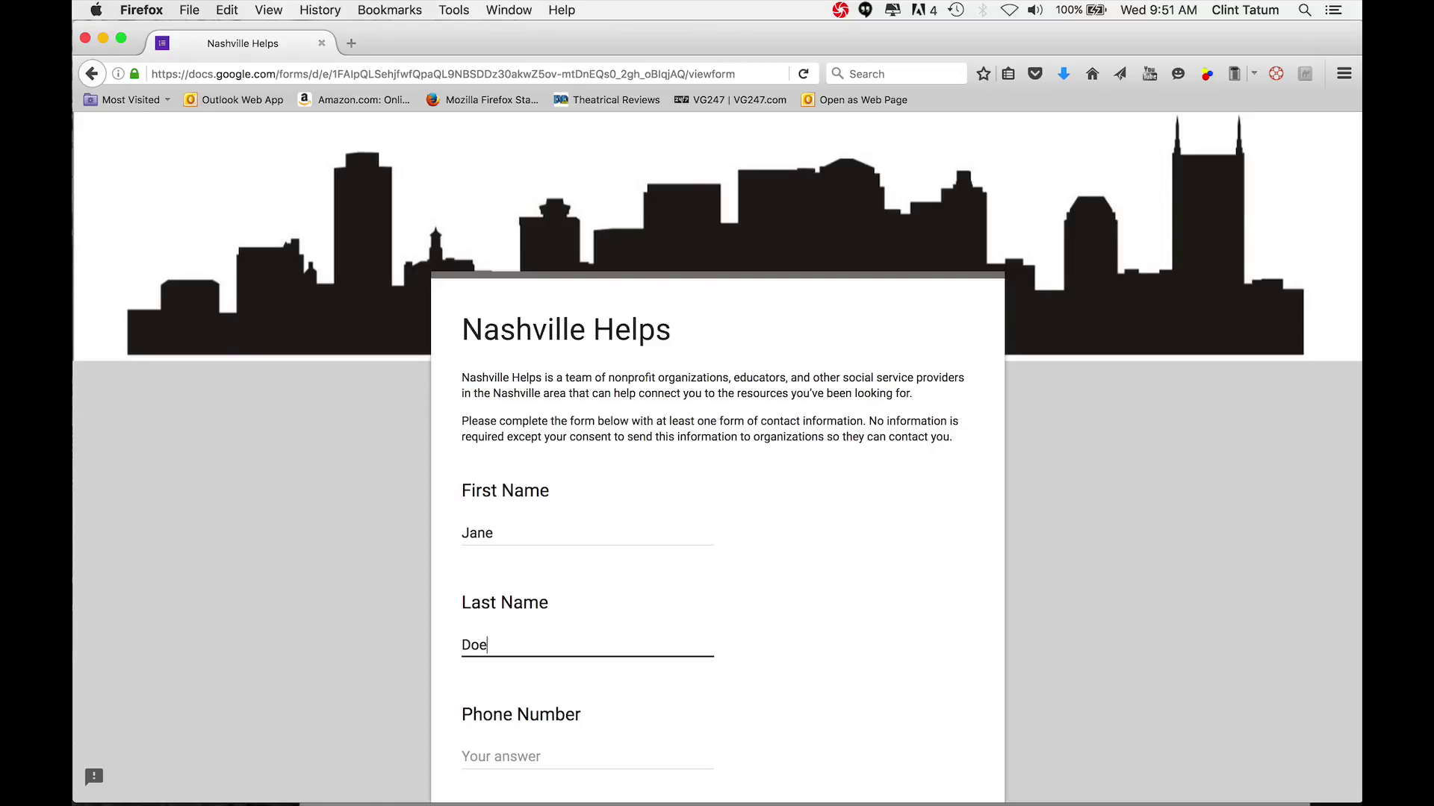
{"action": "key", "text": "Tab"}
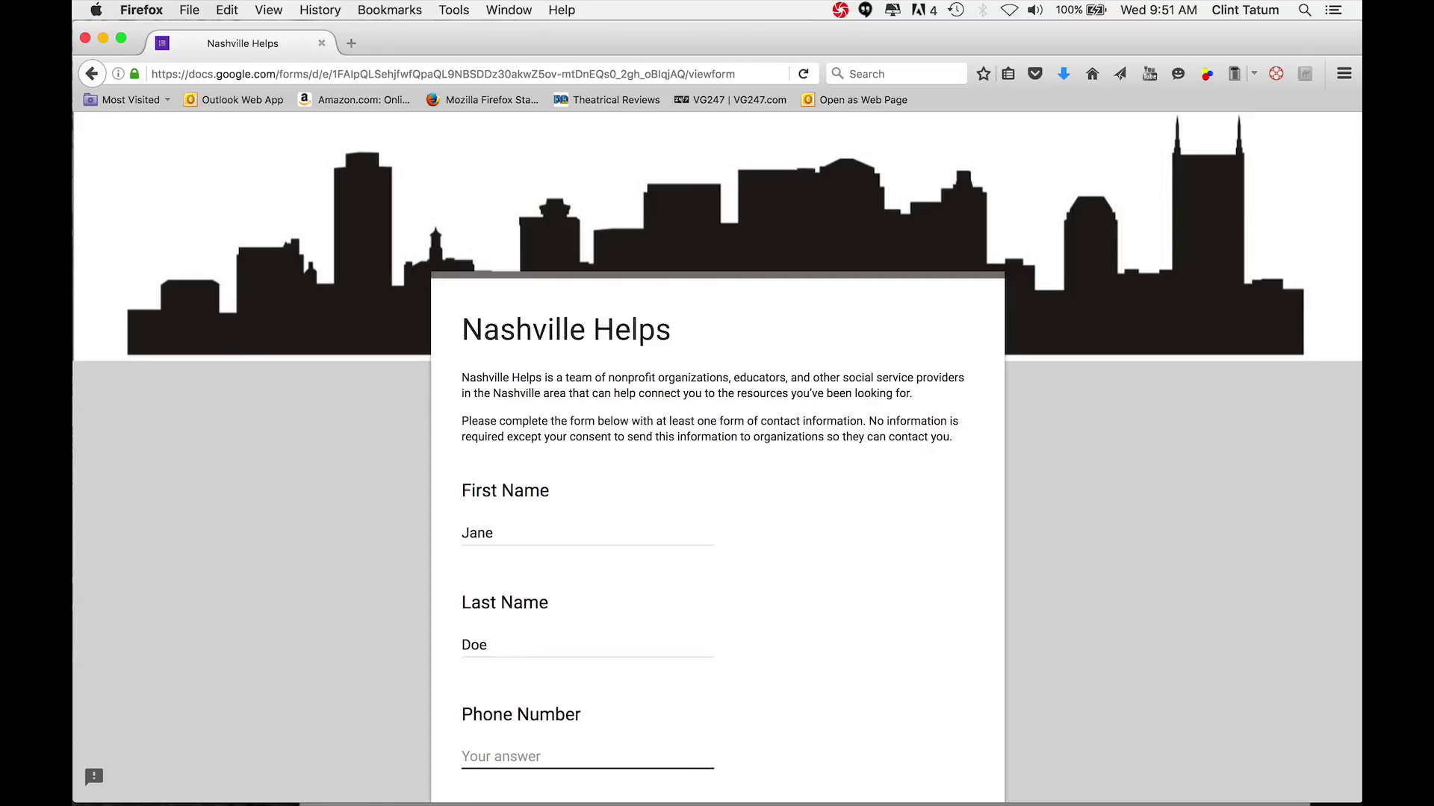
{"action": "type", "text": "6155555555"}
Mark the phone as safe to call and add the note 'Husbands phone number'
{"action": "scroll", "coordinate": [717, 448], "scroll_direction": "down", "scroll_amount": 5}
{"action": "scroll", "coordinate": [716, 448], "scroll_direction": "down", "scroll_amount": 5}
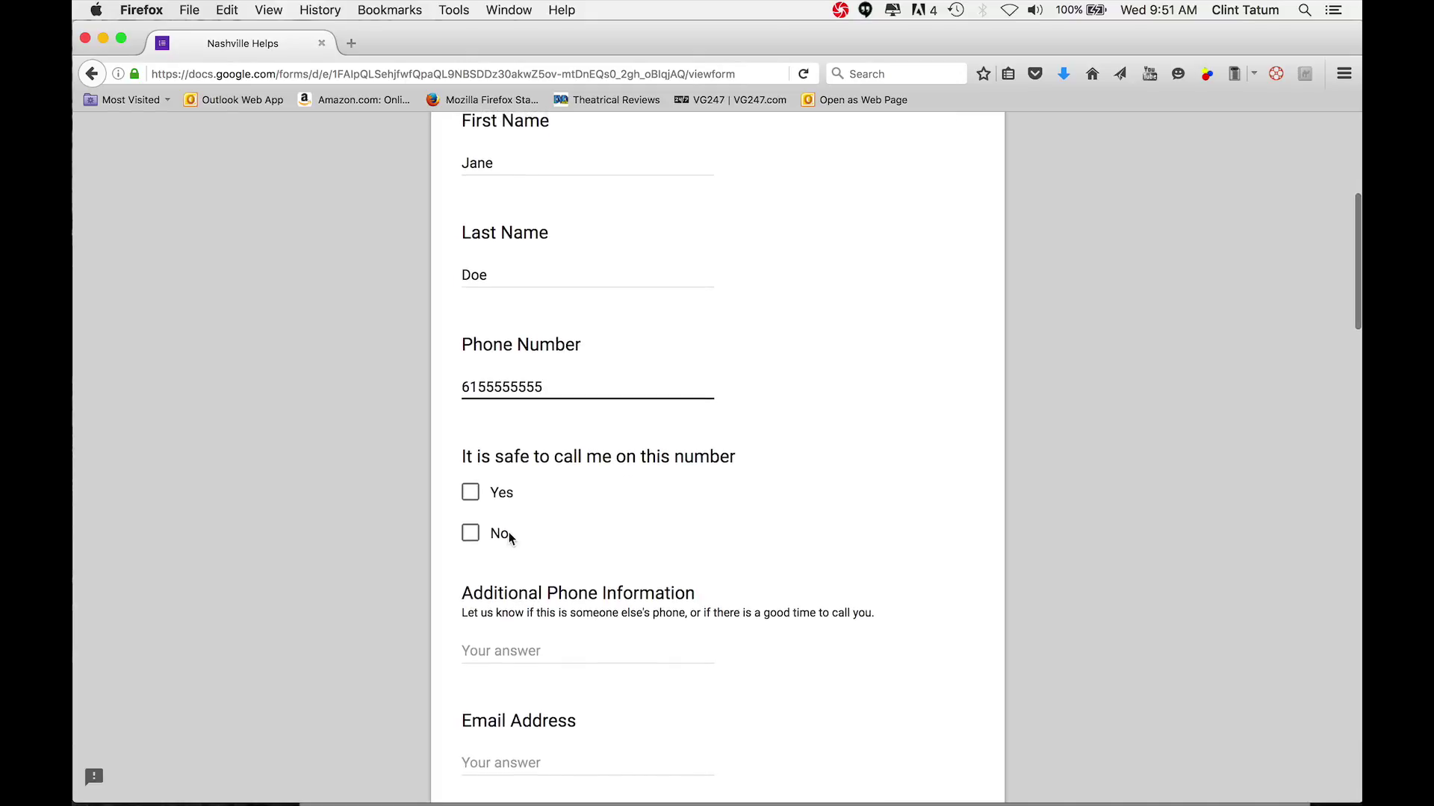
{"action": "left_click", "coordinate": [470, 496]}
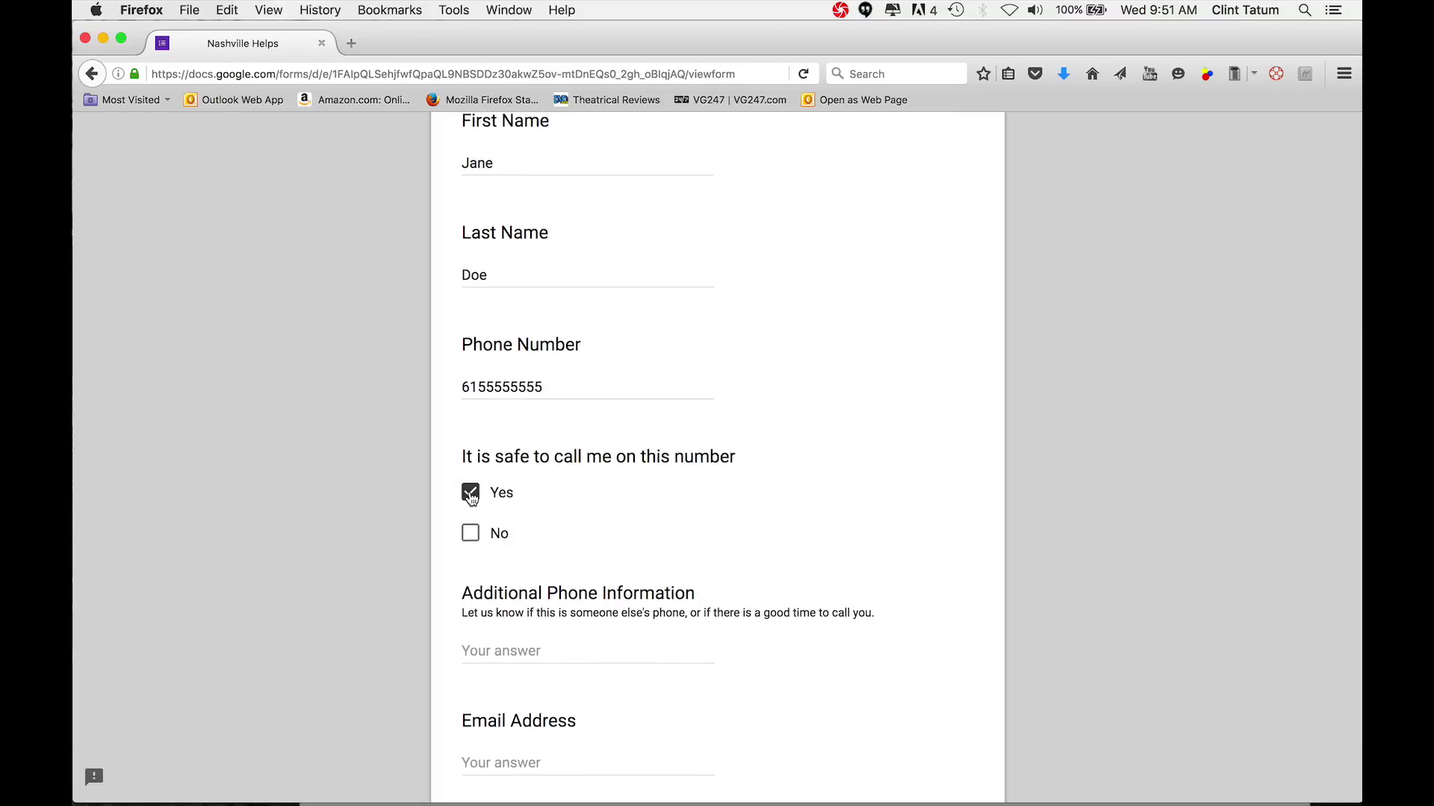
{"action": "left_click", "coordinate": [491, 651]}
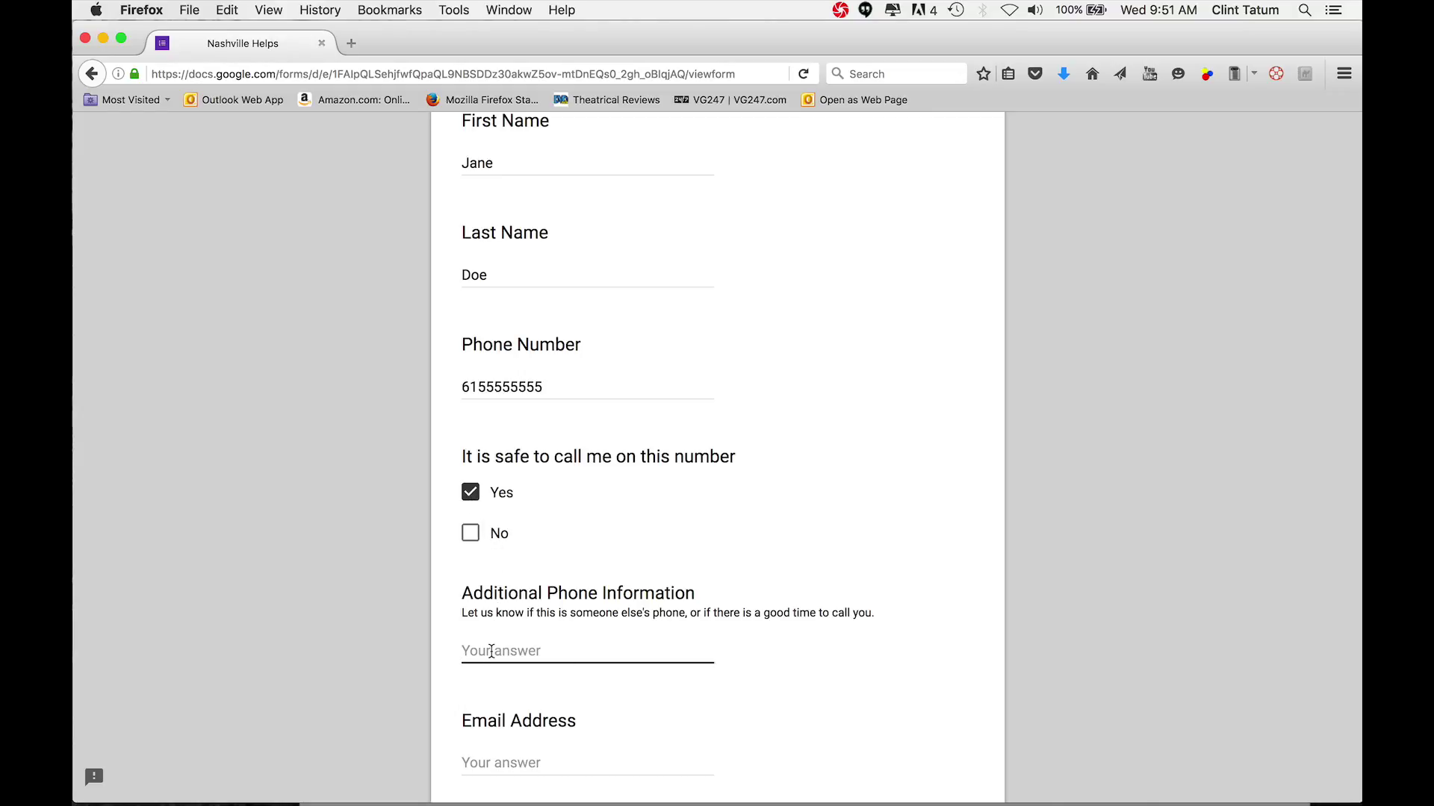
{"action": "type", "text": "Husbands phone number"}
Enter the client's email, mark it safe to email, and add her work phone number
{"action": "scroll", "coordinate": [717, 455], "scroll_direction": "down", "scroll_amount": 8}
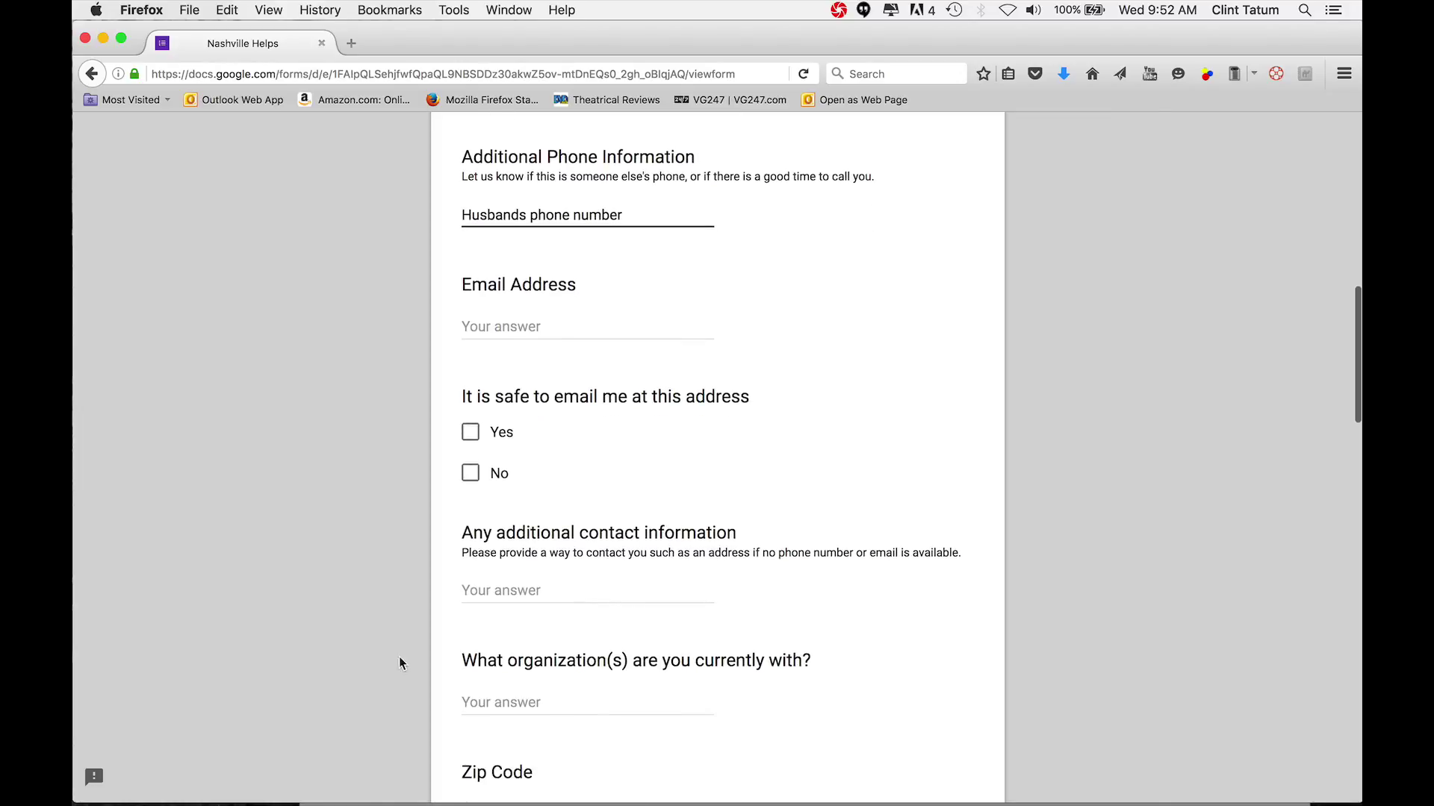
{"action": "left_click", "coordinate": [474, 327]}
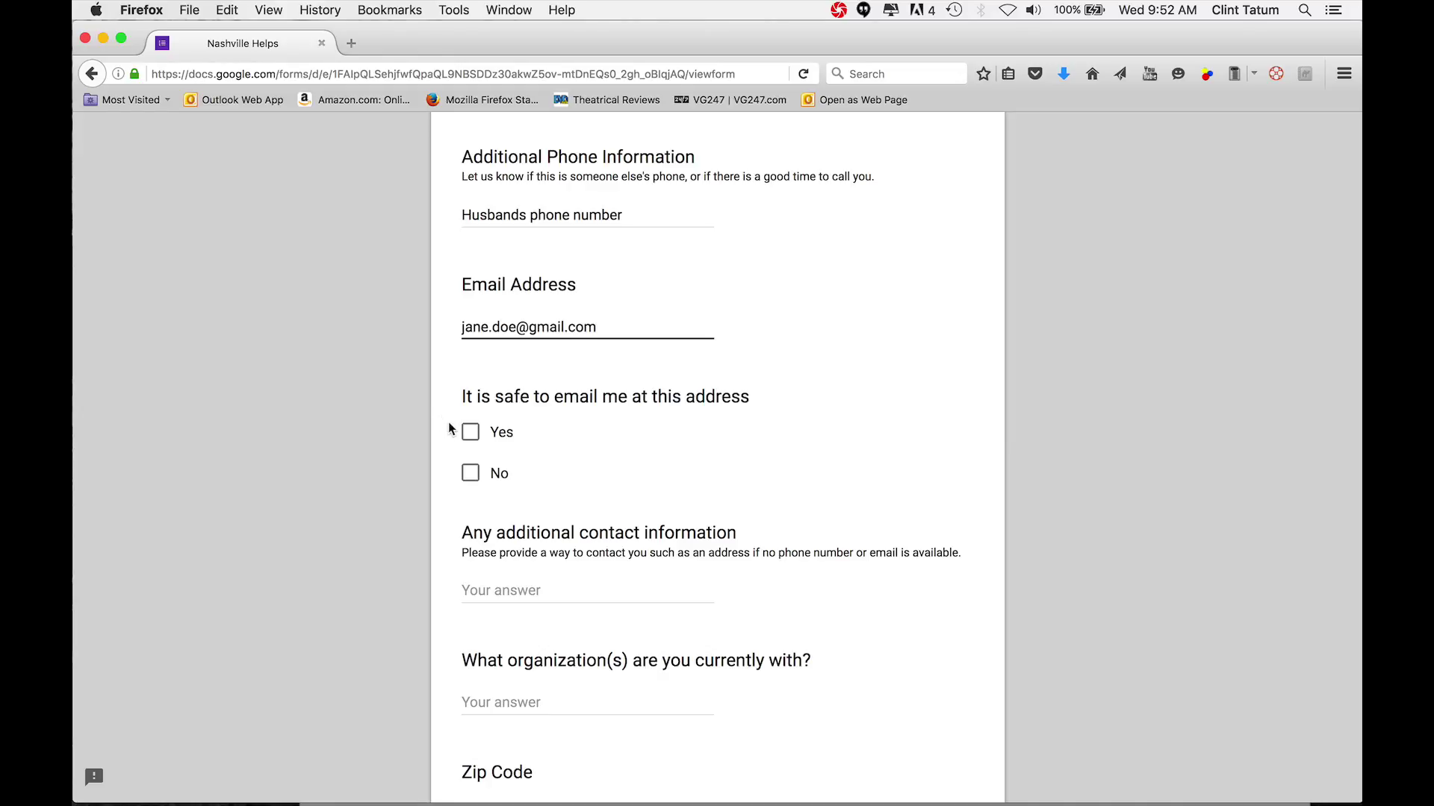
{"action": "left_click", "coordinate": [471, 432]}
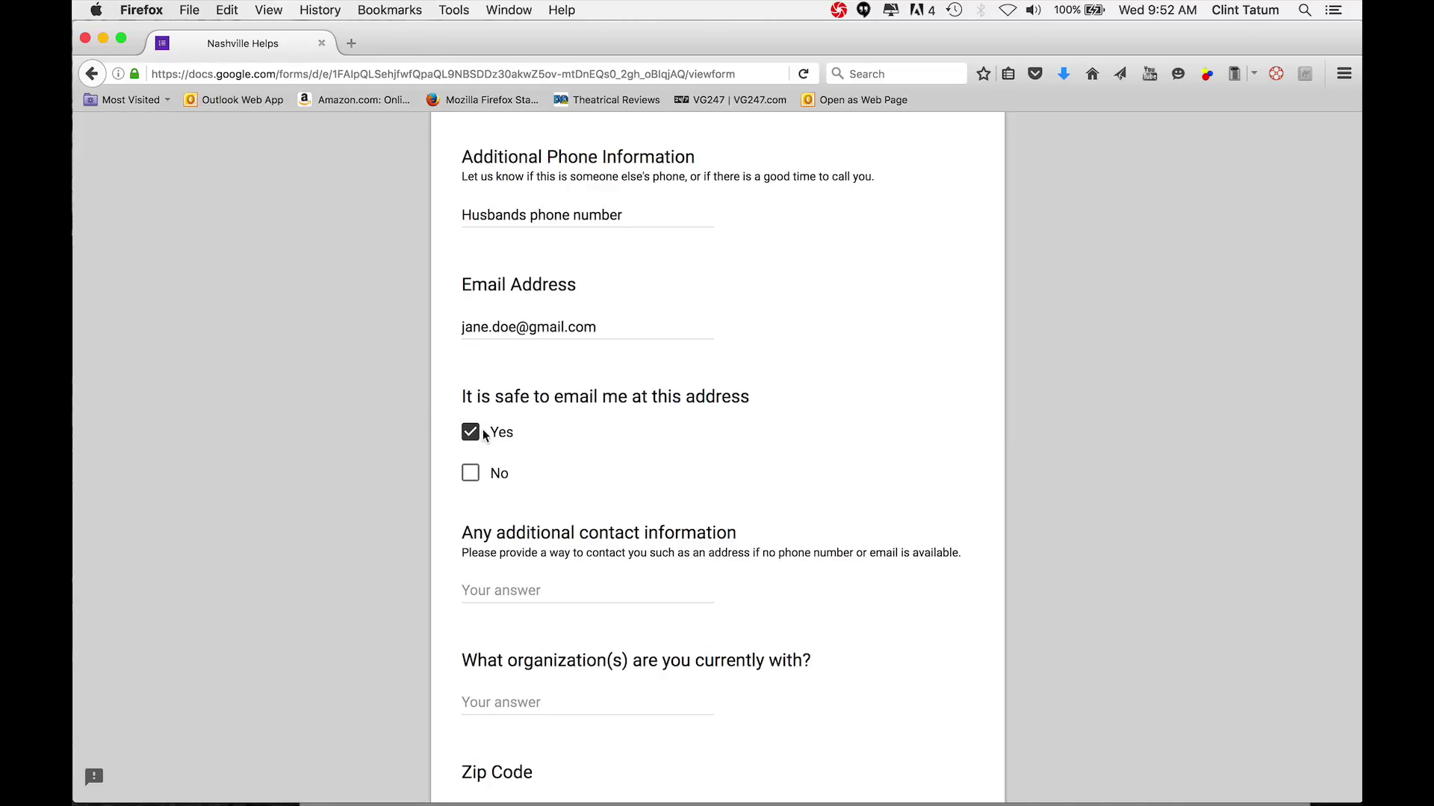
{"action": "left_click", "coordinate": [542, 590]}
{"action": "type", "text": "6155555554 work phone"}
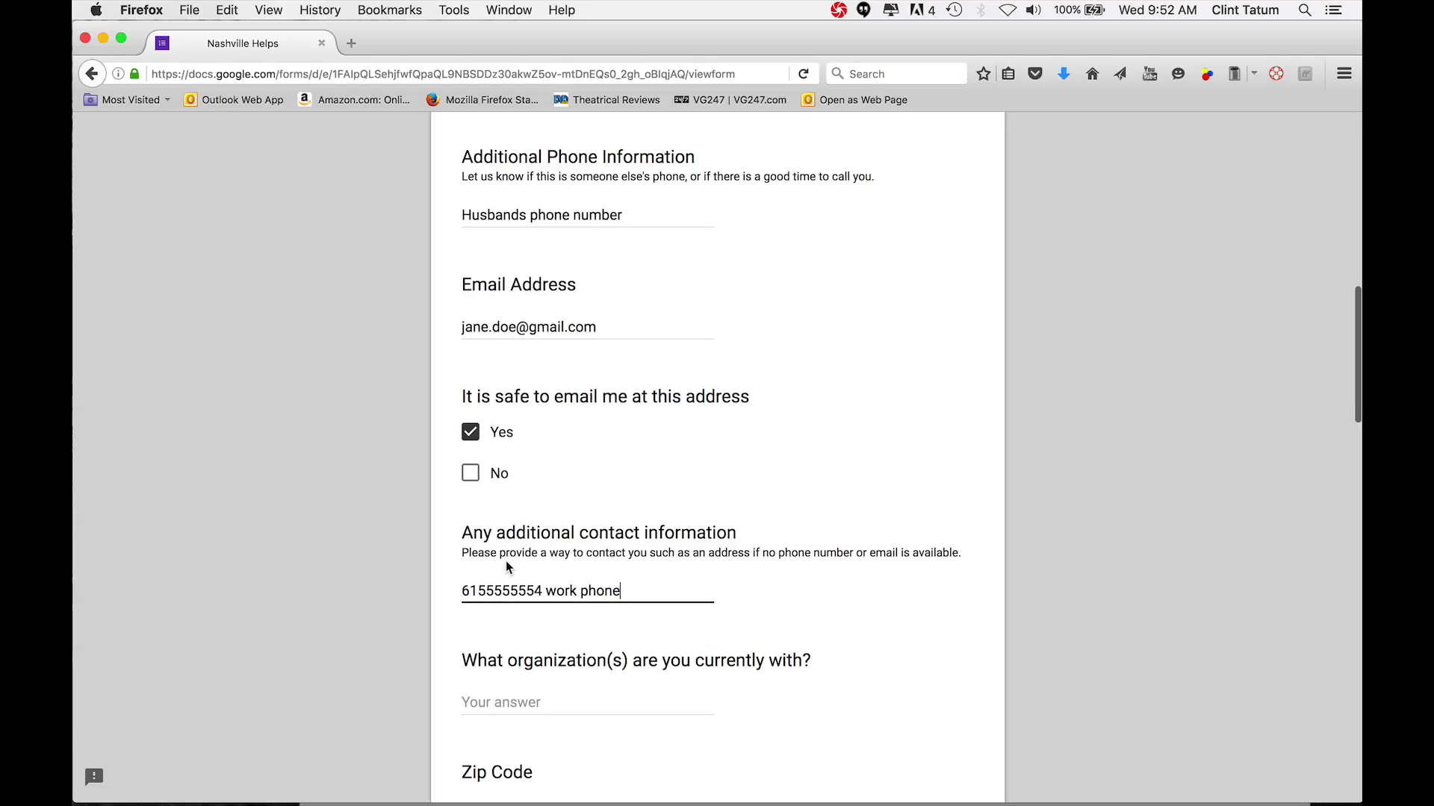
Enter NPL Adult Literacy as the organization and fill in the client's ZIP code
{"action": "scroll", "coordinate": [506, 561], "scroll_direction": "down", "scroll_amount": 5}
{"action": "left_click", "coordinate": [497, 507]}
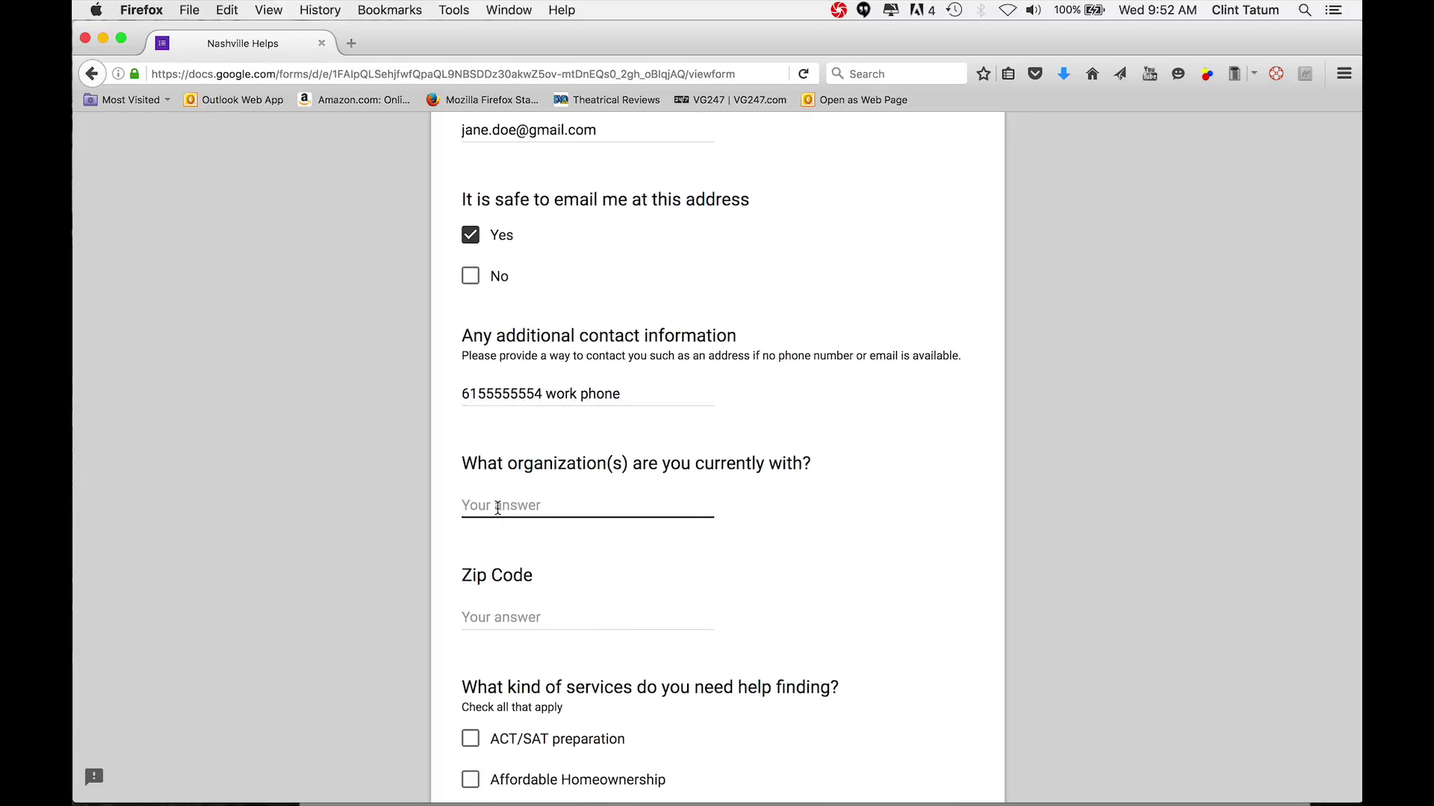
{"action": "type", "text": "NPL Adult Literacy"}
{"action": "left_click", "coordinate": [482, 616]}
{"action": "type", "text": "37219"}
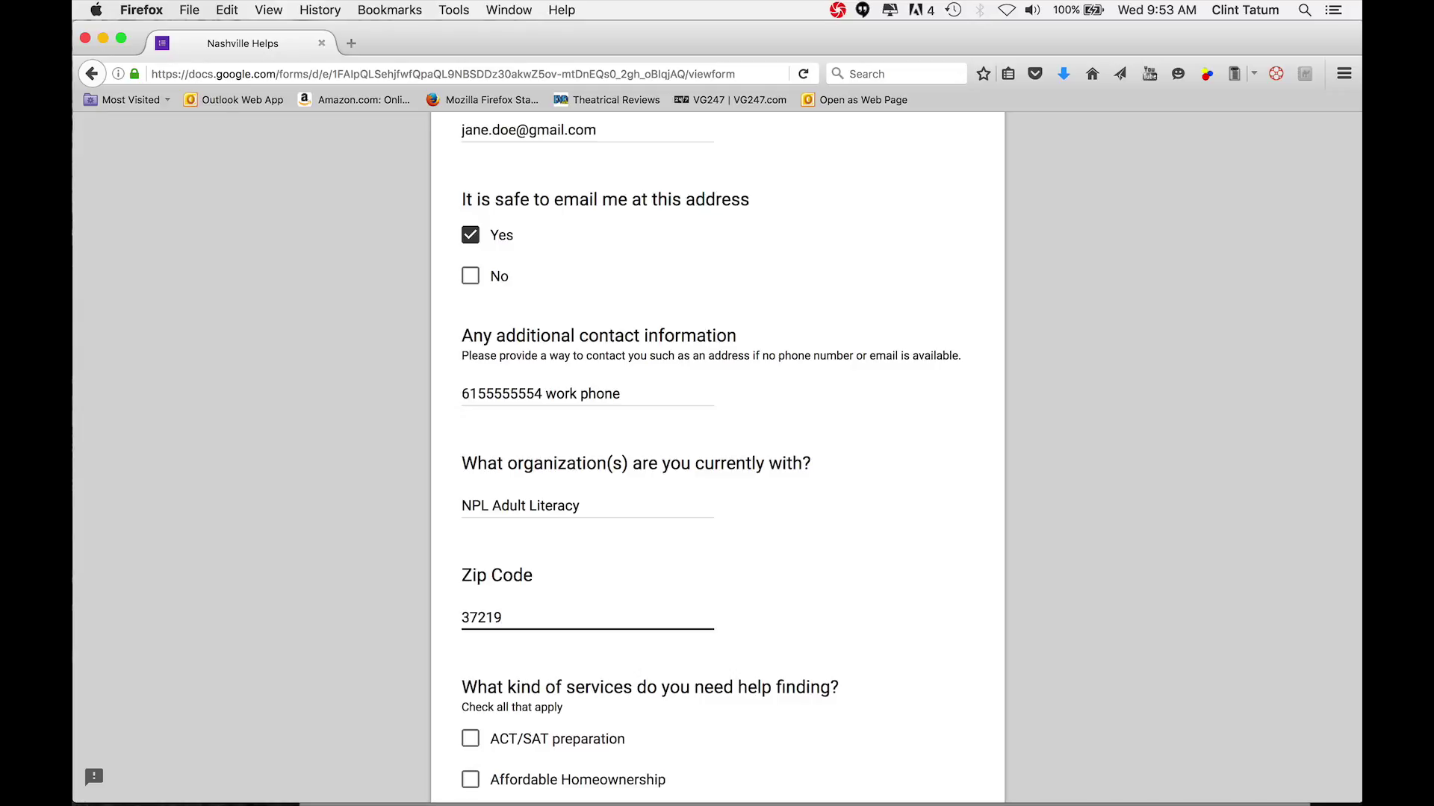
Tick Employment or Job Training, GED/High School Equivalency Preparation and Free One-on-One Financial Counseling
{"action": "scroll", "coordinate": [717, 448], "scroll_direction": "down", "scroll_amount": 1}
{"action": "scroll", "coordinate": [482, 622], "scroll_direction": "down", "scroll_amount": 5}
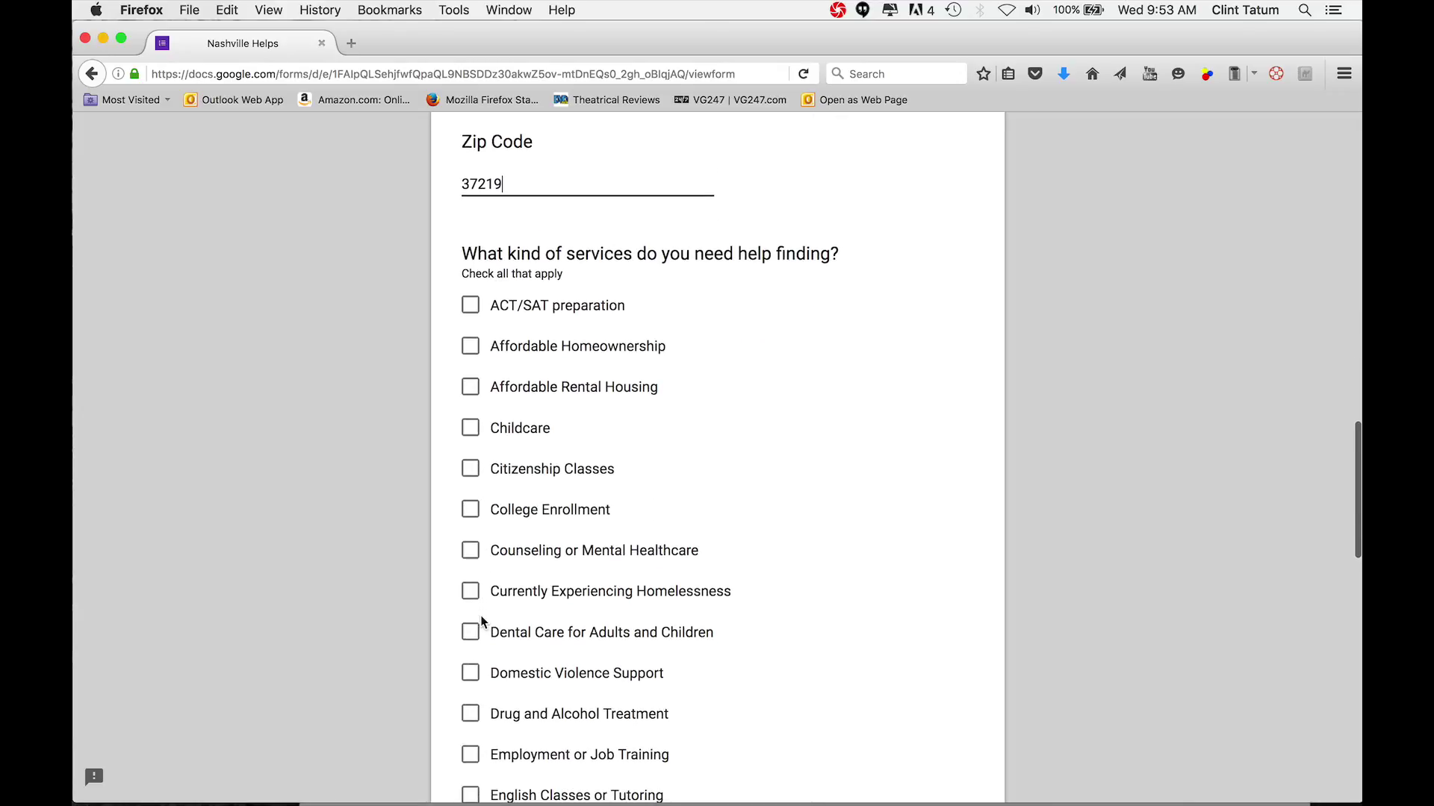
{"action": "scroll", "coordinate": [482, 622], "scroll_direction": "down", "scroll_amount": 3}
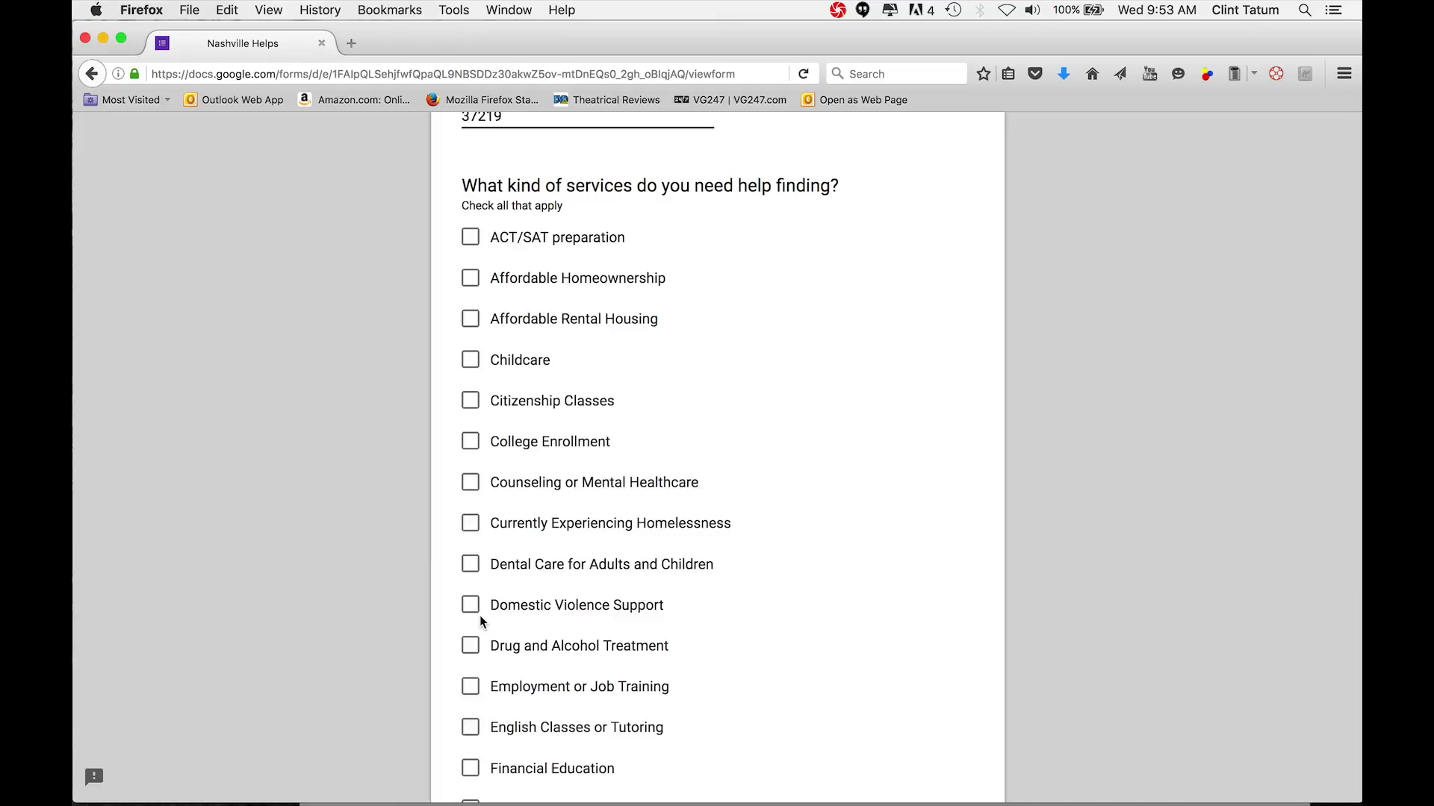
{"action": "left_click", "coordinate": [468, 685]}
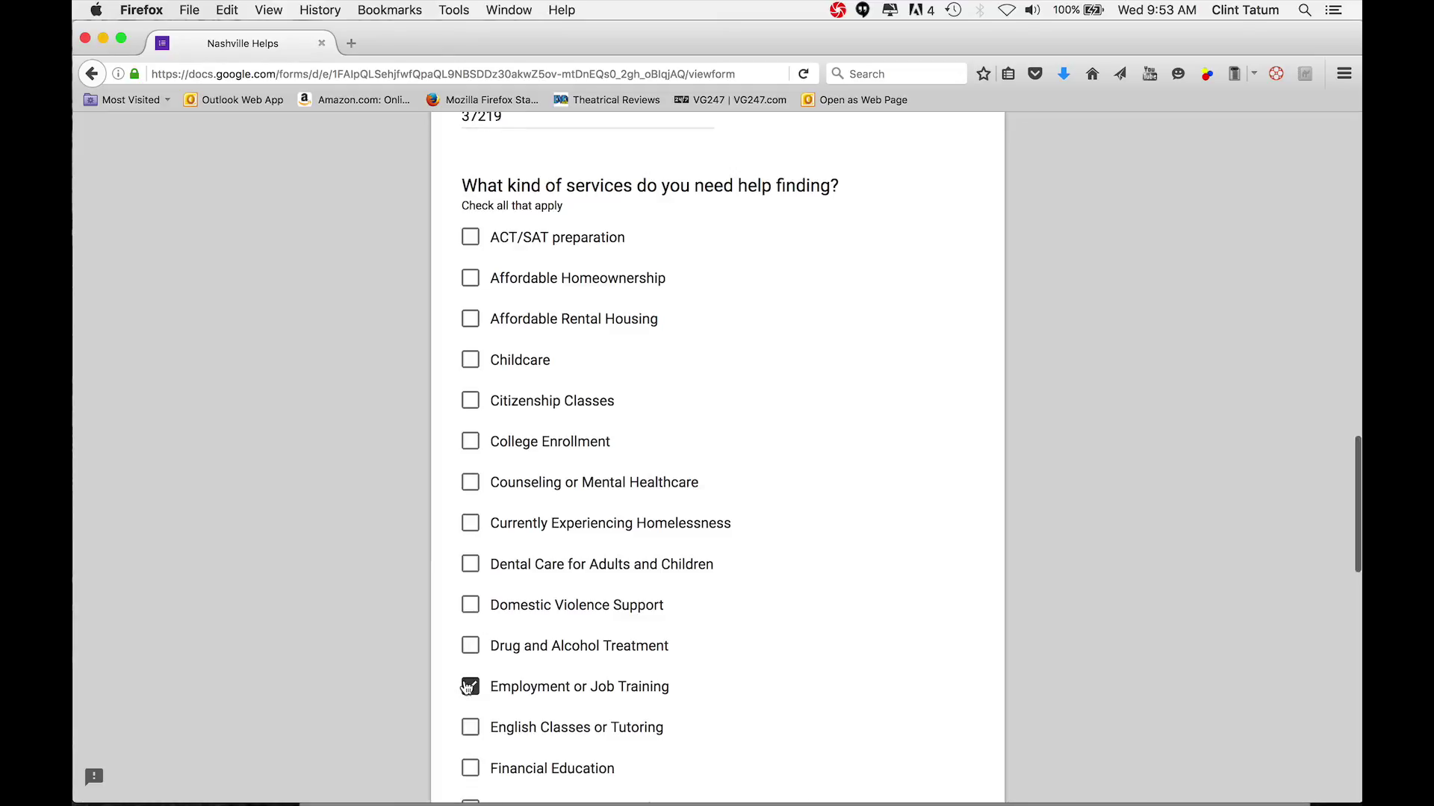
{"action": "scroll", "coordinate": [468, 686], "scroll_direction": "down", "scroll_amount": 5}
{"action": "scroll", "coordinate": [466, 687], "scroll_direction": "down", "scroll_amount": 3}
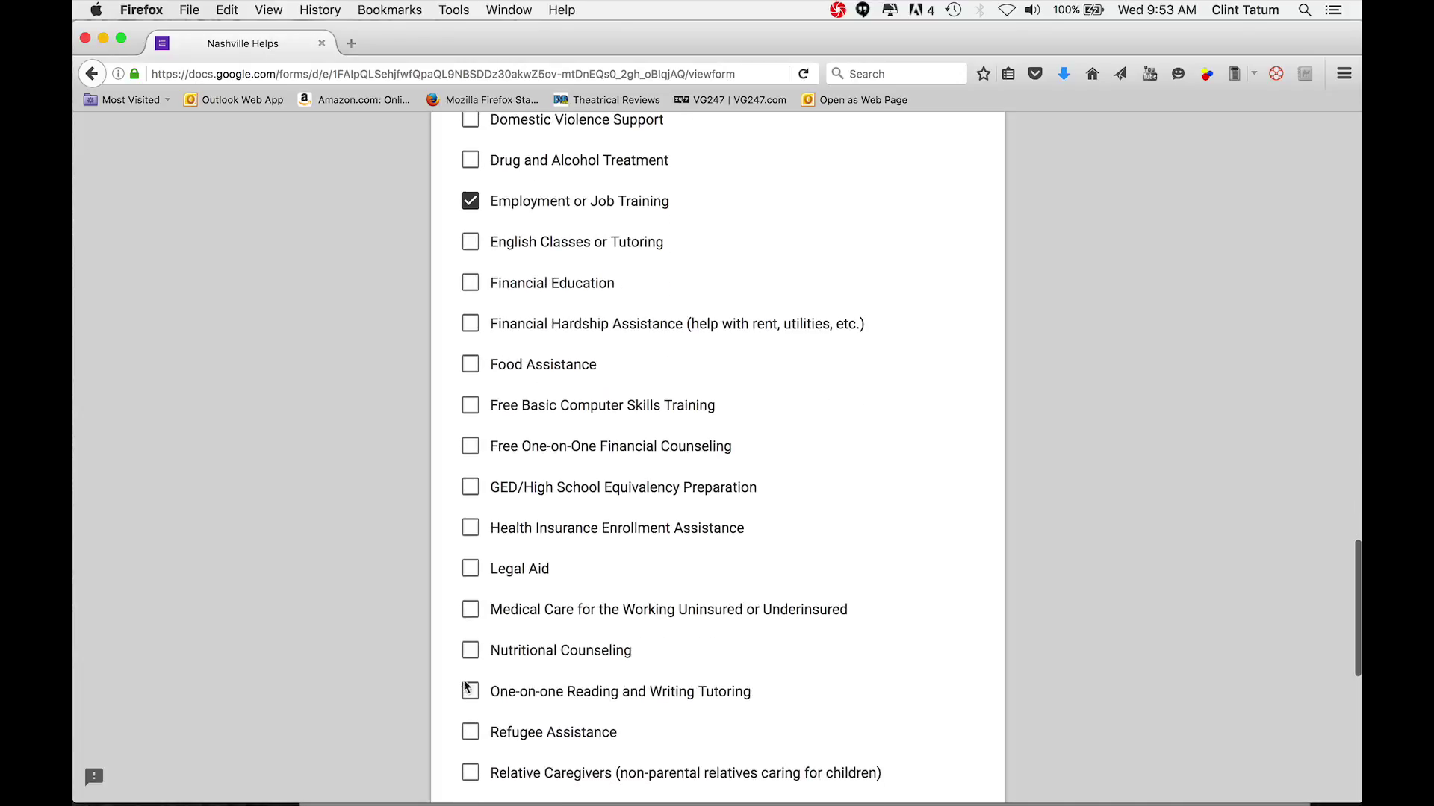
{"action": "left_click", "coordinate": [474, 487]}
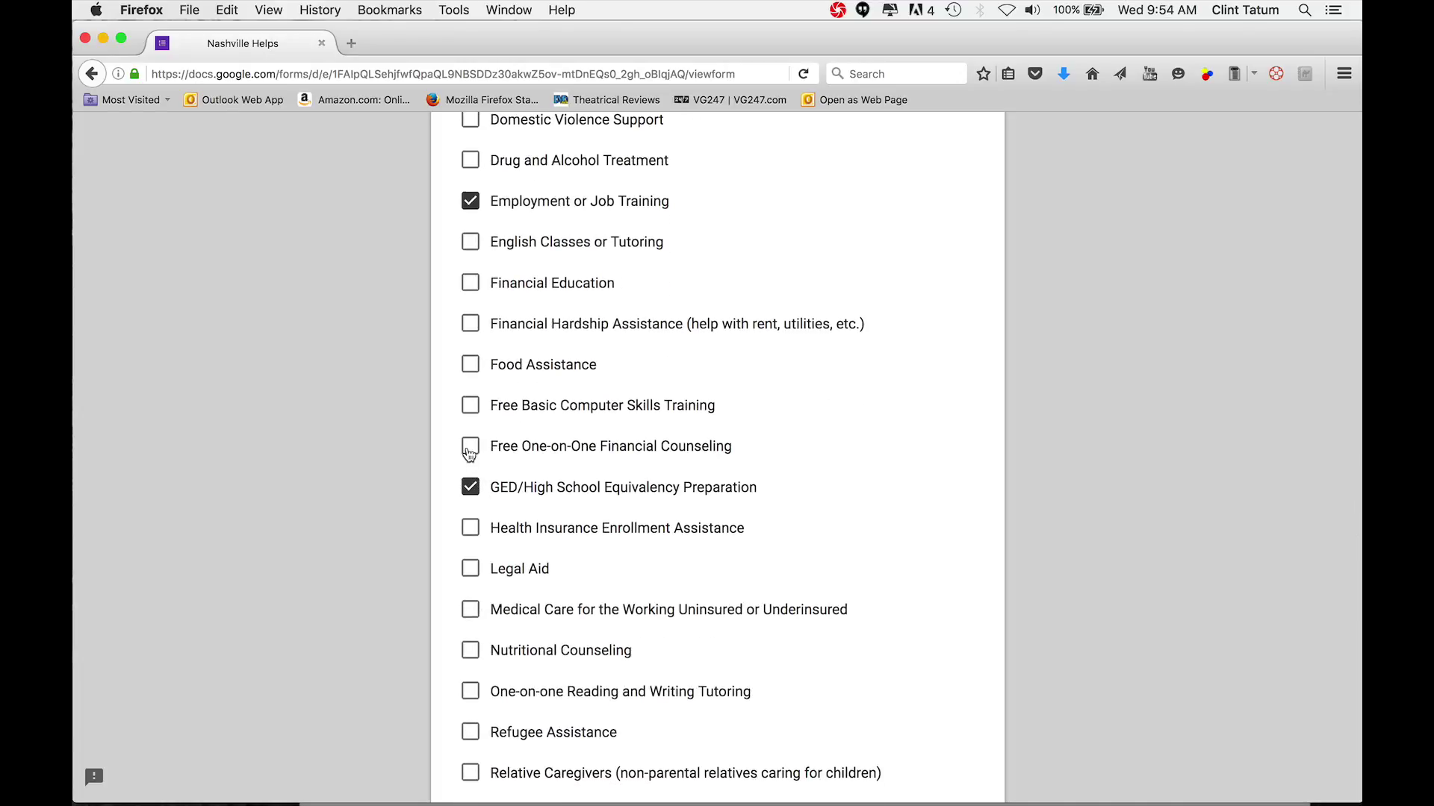
{"action": "left_click", "coordinate": [469, 448]}
Continue to the form's Consent page
{"action": "scroll", "coordinate": [469, 451], "scroll_direction": "down", "scroll_amount": 8}
{"action": "scroll", "coordinate": [473, 448], "scroll_direction": "down", "scroll_amount": 2}
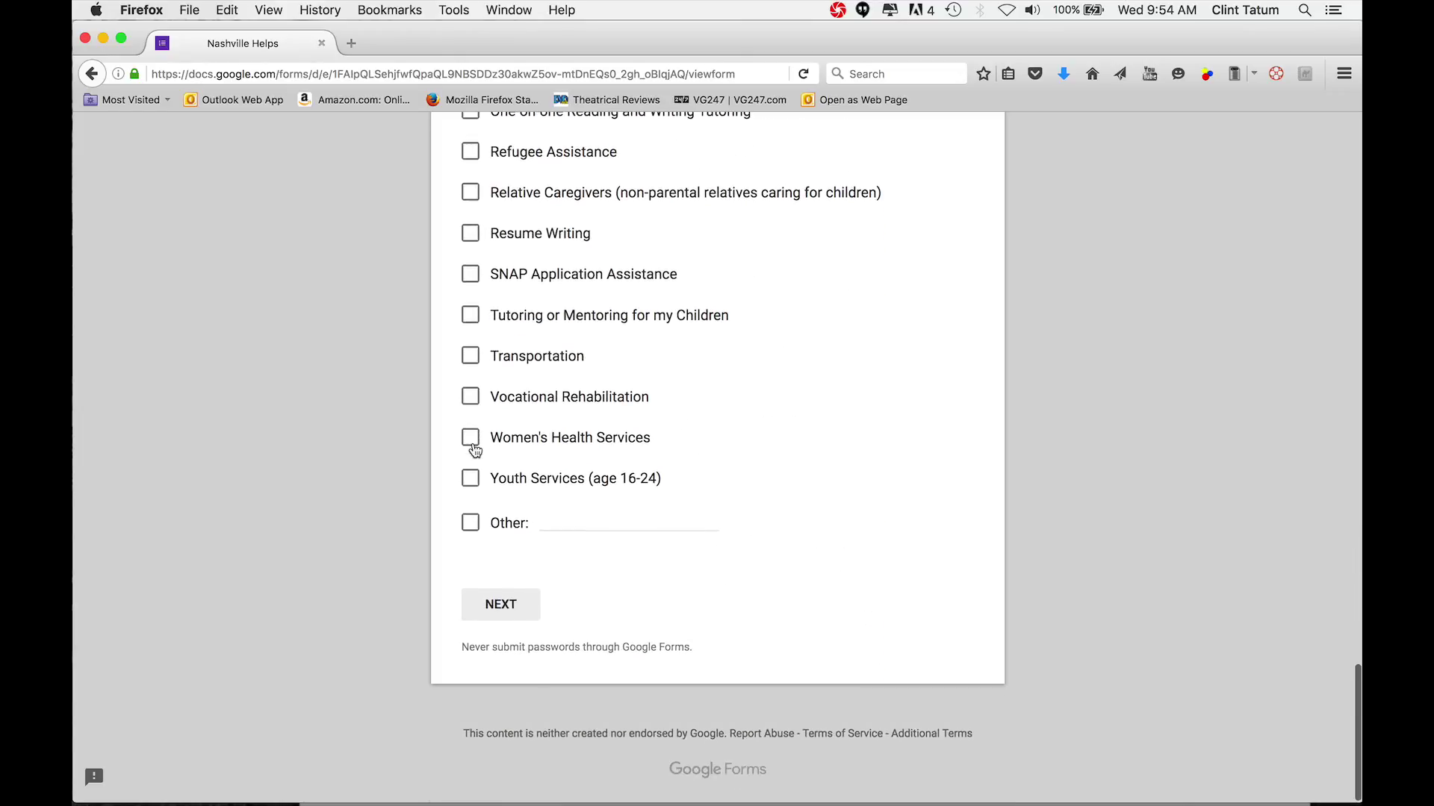
{"action": "left_click", "coordinate": [493, 608]}
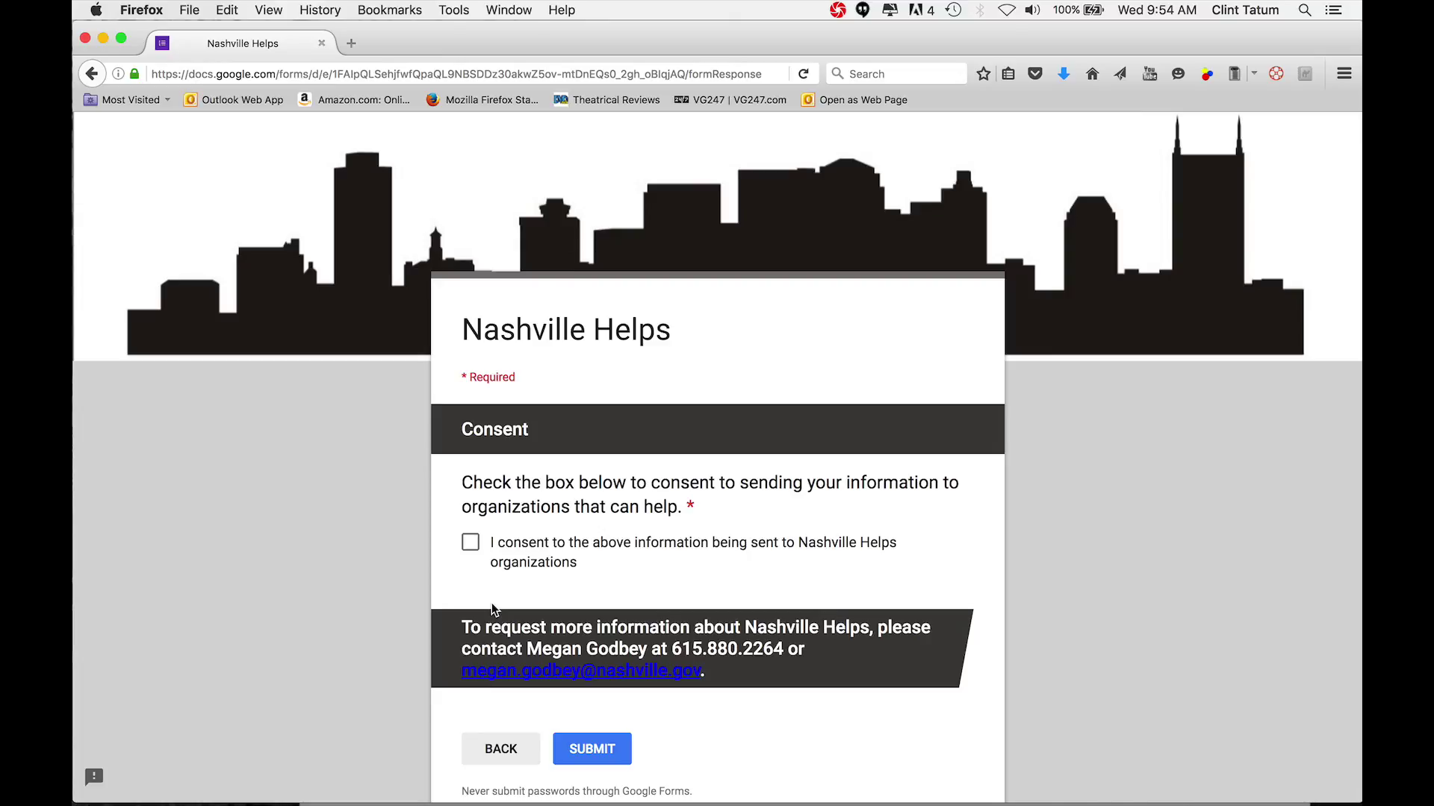
Tick the consent-to-share checkbox and submit the form
{"action": "left_click", "coordinate": [471, 546]}
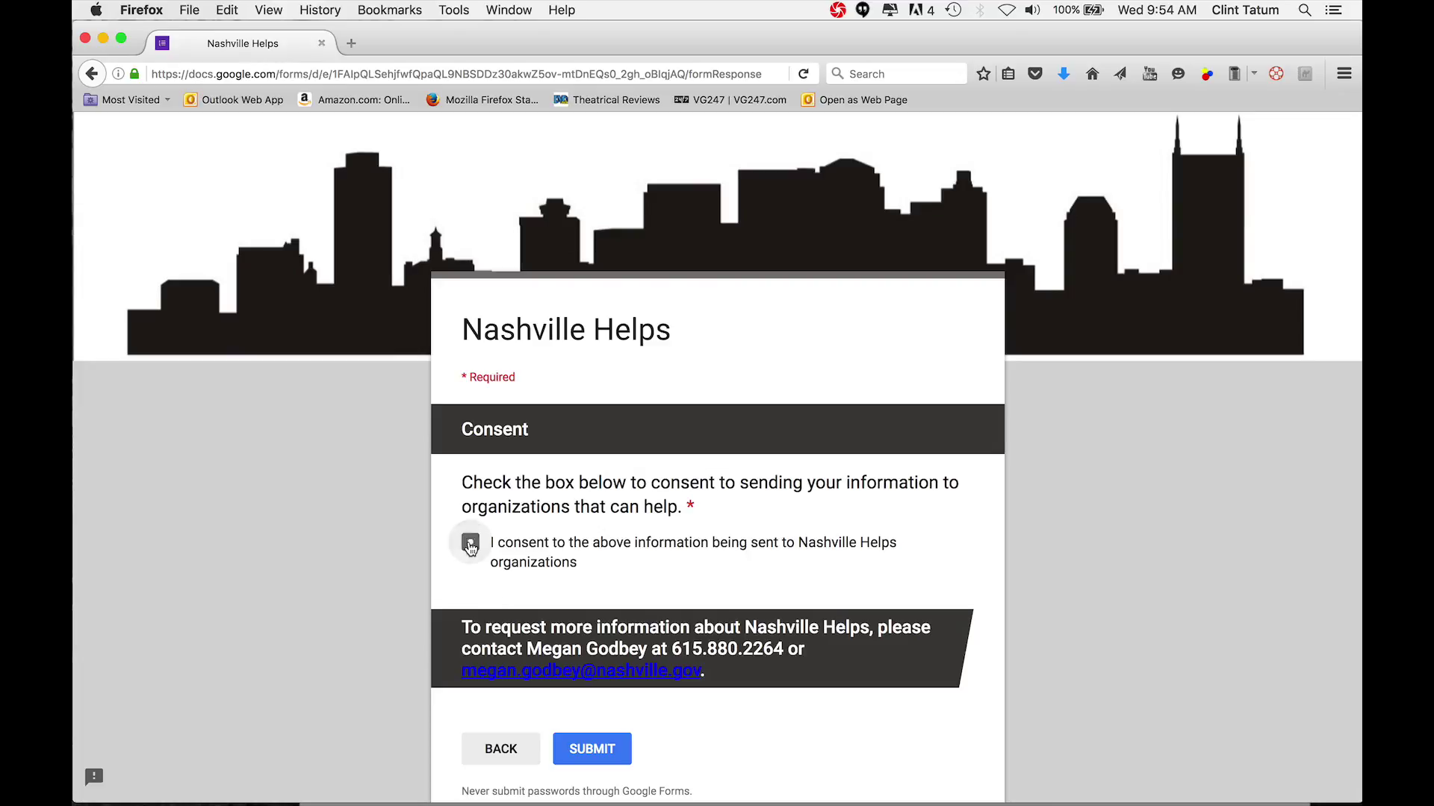
{"action": "left_click", "coordinate": [590, 750]}
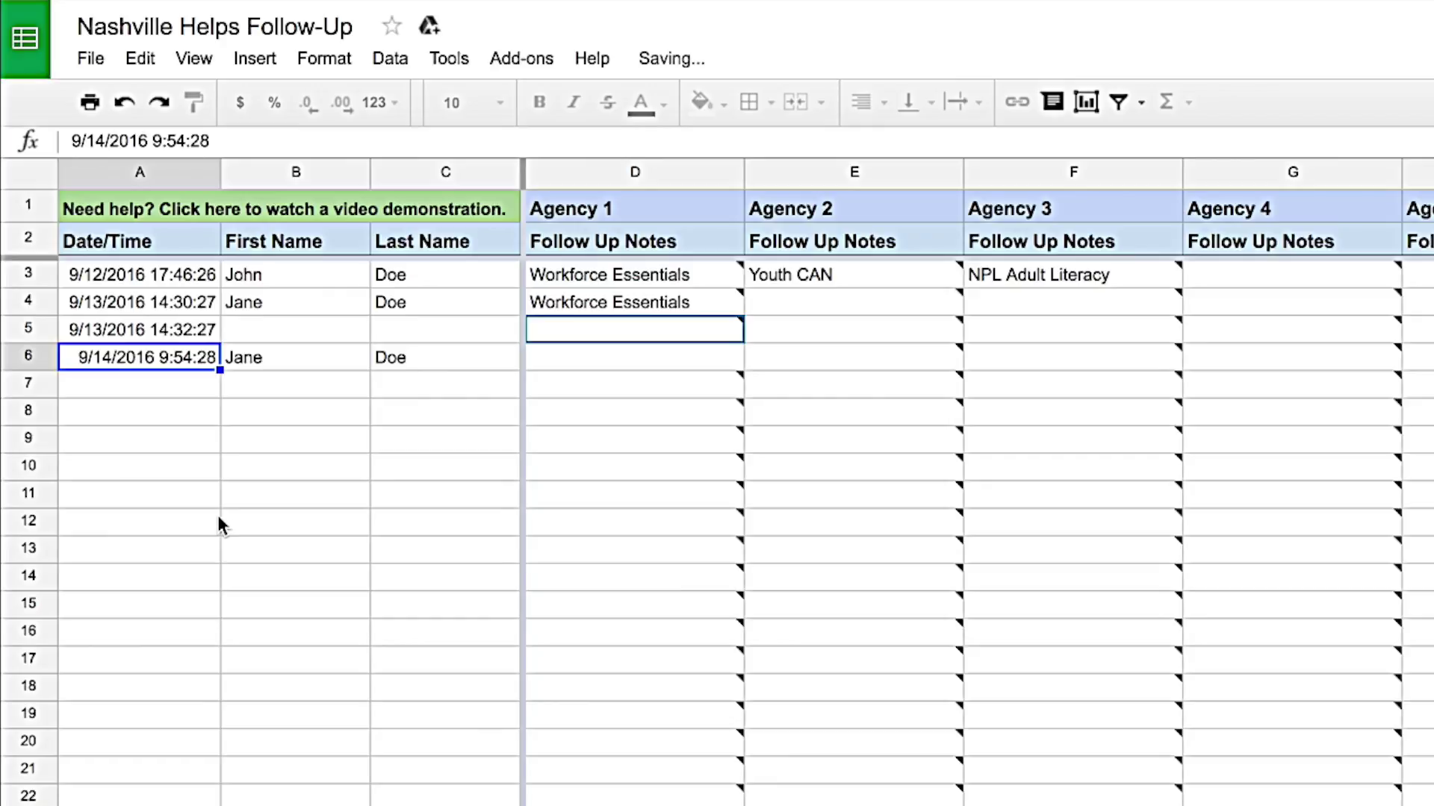
Enter Workforce Essentials in D6 with the note 'Registered for orientation with HSE program. 09/15/16'
{"action": "left_click", "coordinate": [568, 357]}
{"action": "type", "text": "Workforc"}
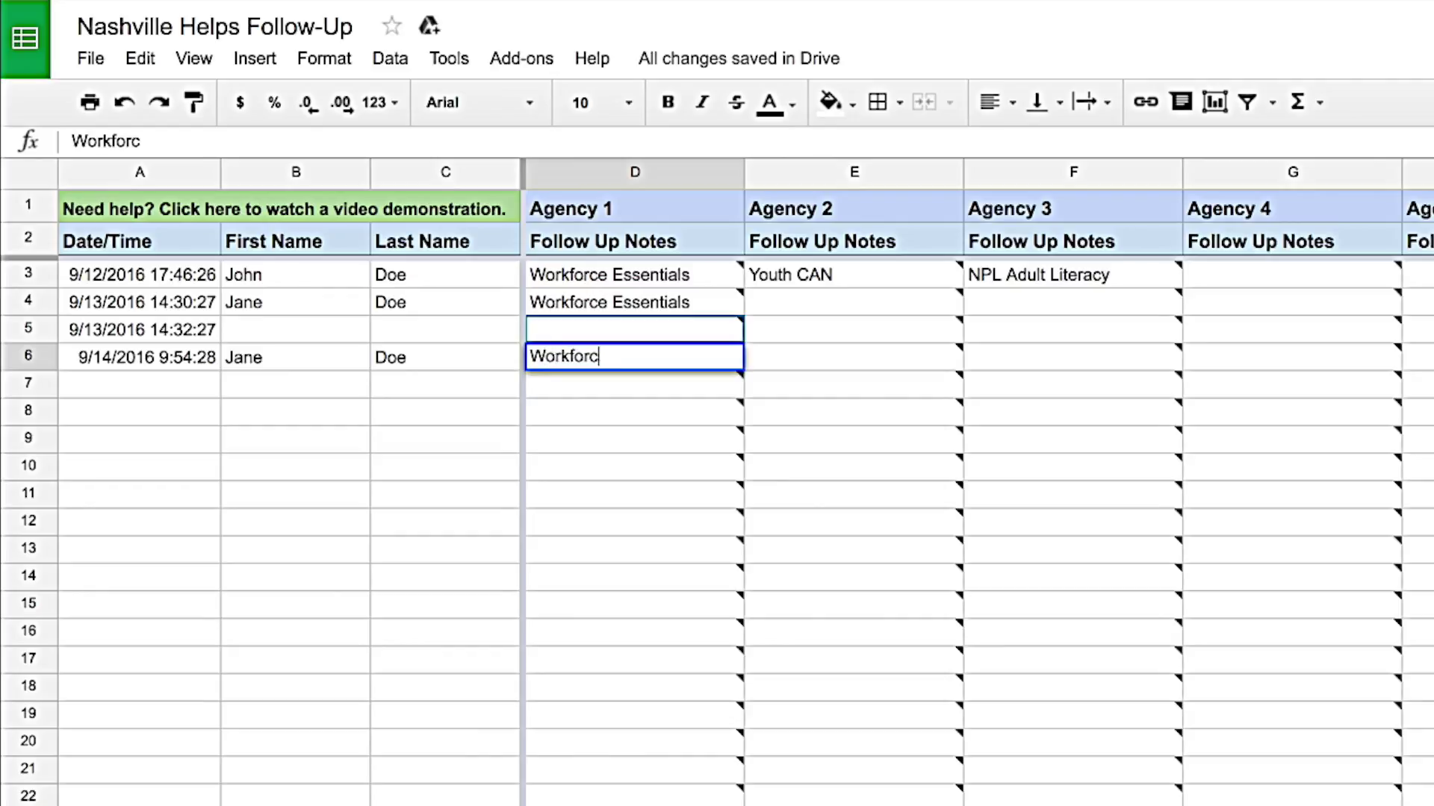
{"action": "type", "text": "e Essentials"}
{"action": "key", "text": "shift+F2"}
{"action": "type", "text": "Registered for orie"}
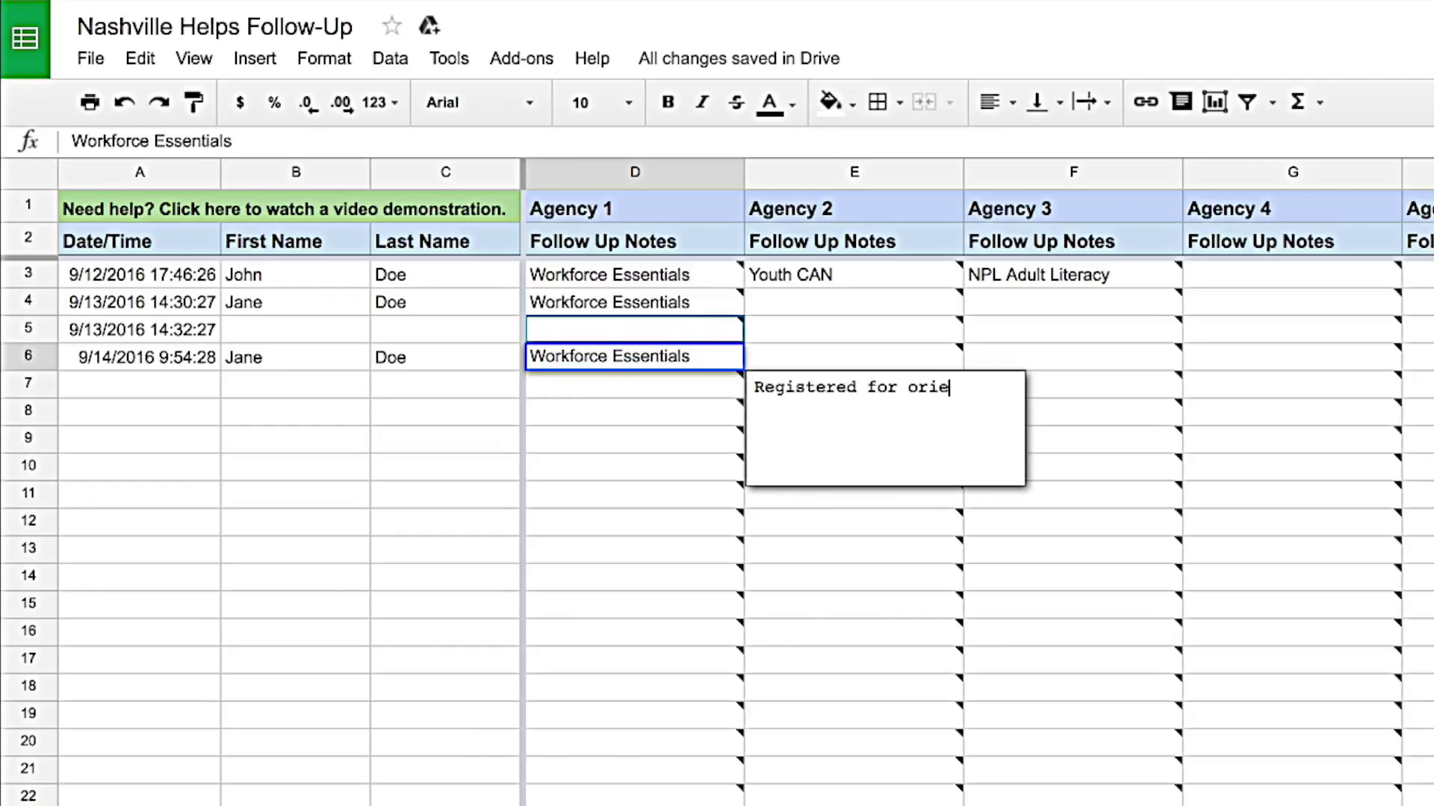
{"action": "type", "text": "ntation with HSE program. "}
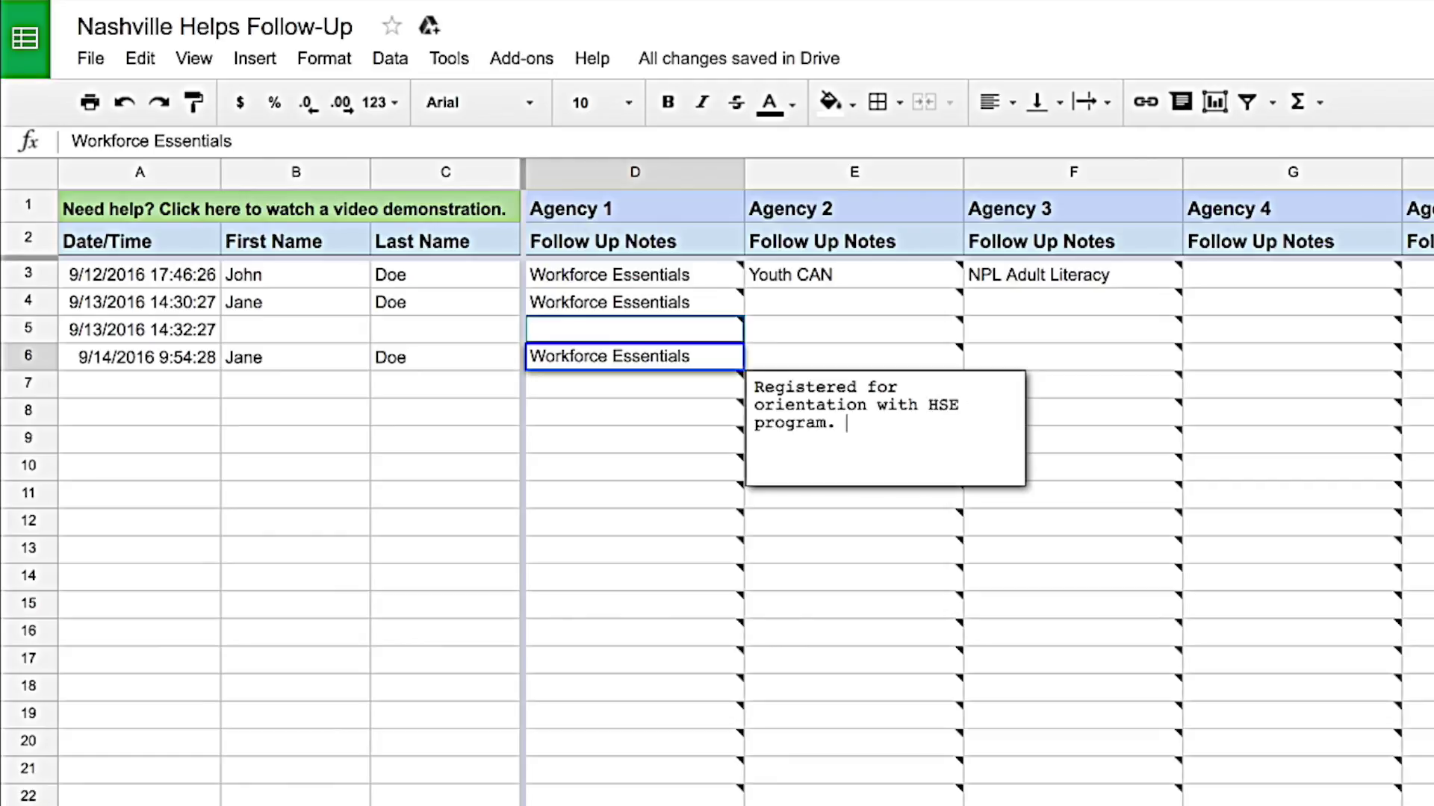
{"action": "type", "text": "09/15/16"}
{"action": "left_click", "coordinate": [815, 276]}
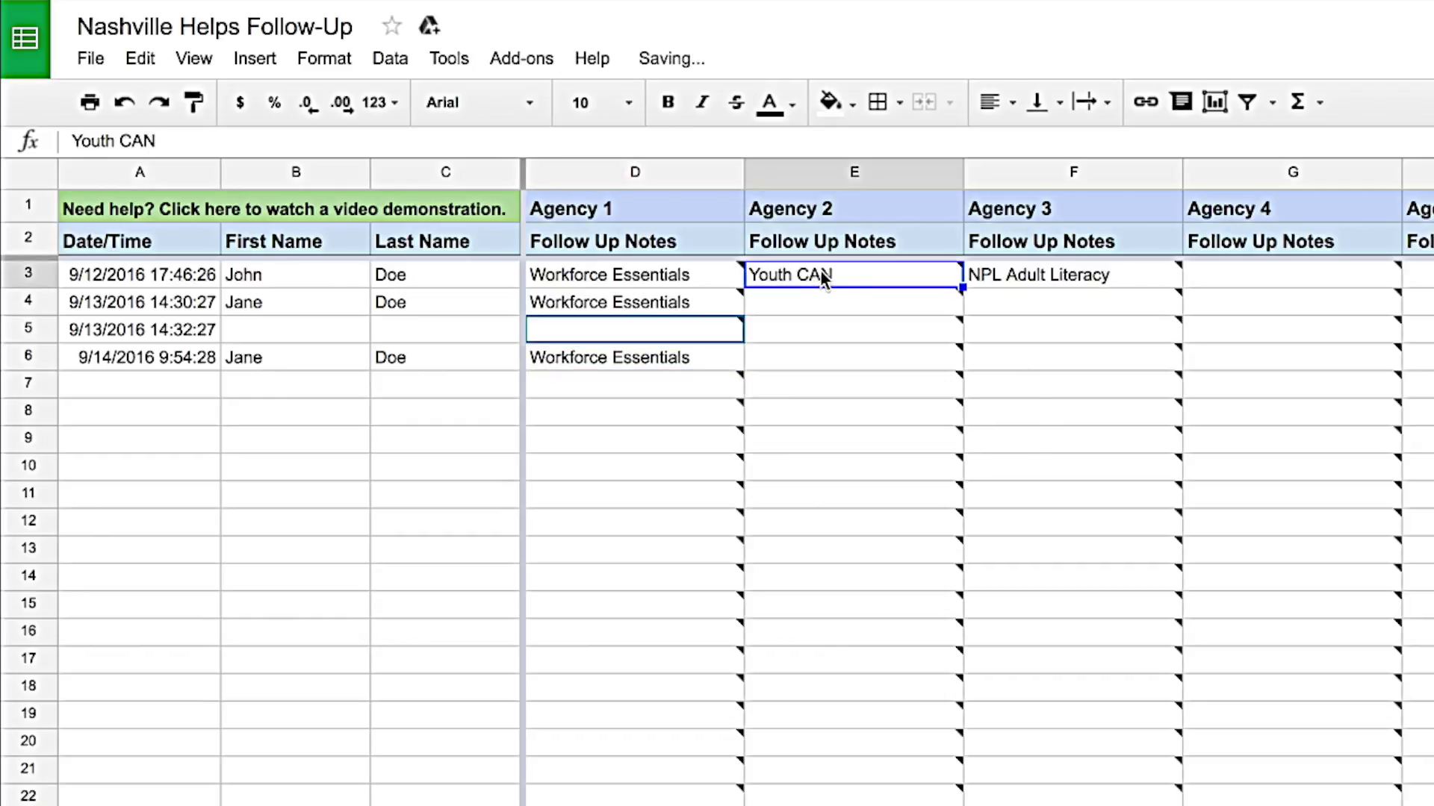
{"action": "mouse_move", "coordinate": [845, 273]}
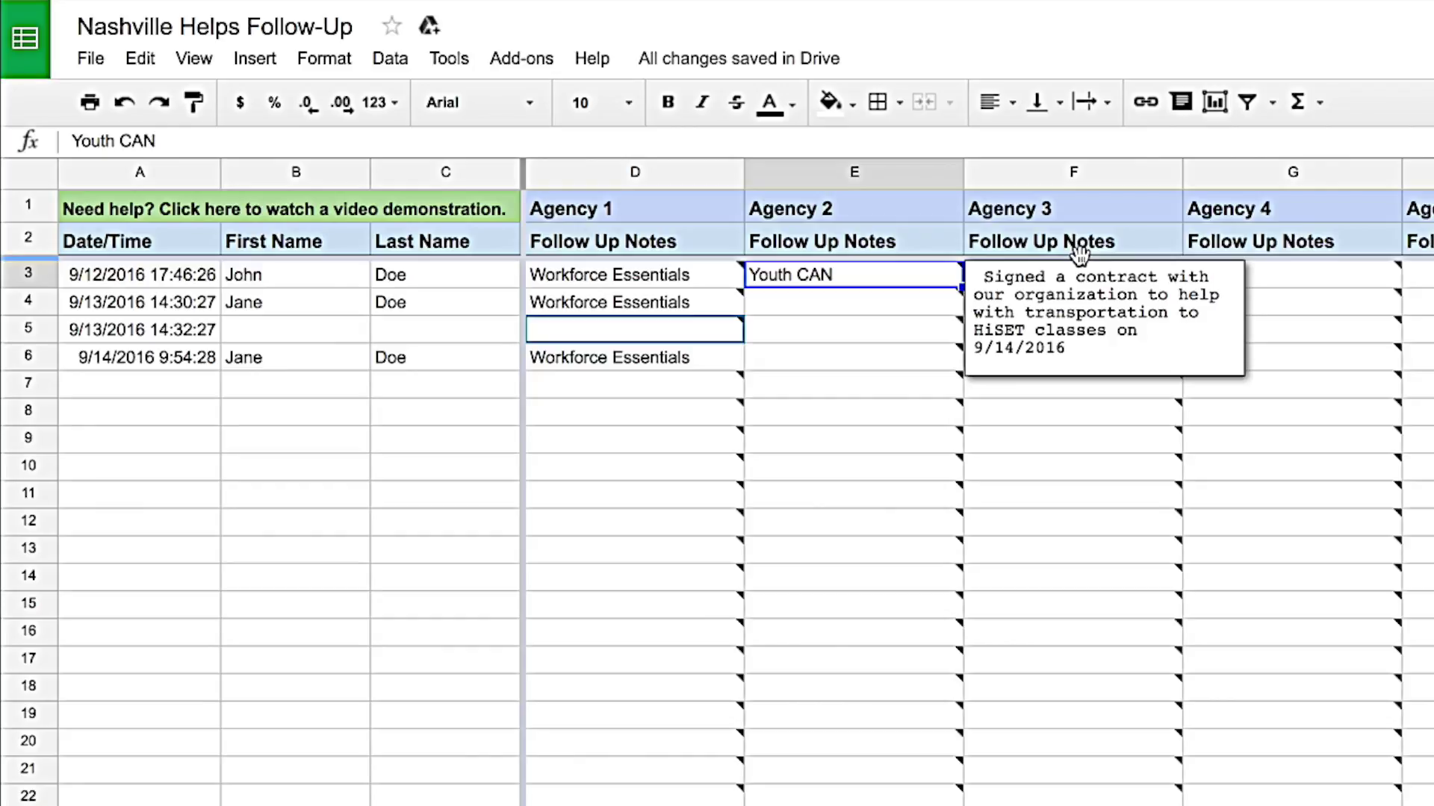
{"action": "key", "text": "Left"}
{"action": "key", "text": "Down"}
{"action": "key", "text": "Down"}
{"action": "key", "text": "Down"}
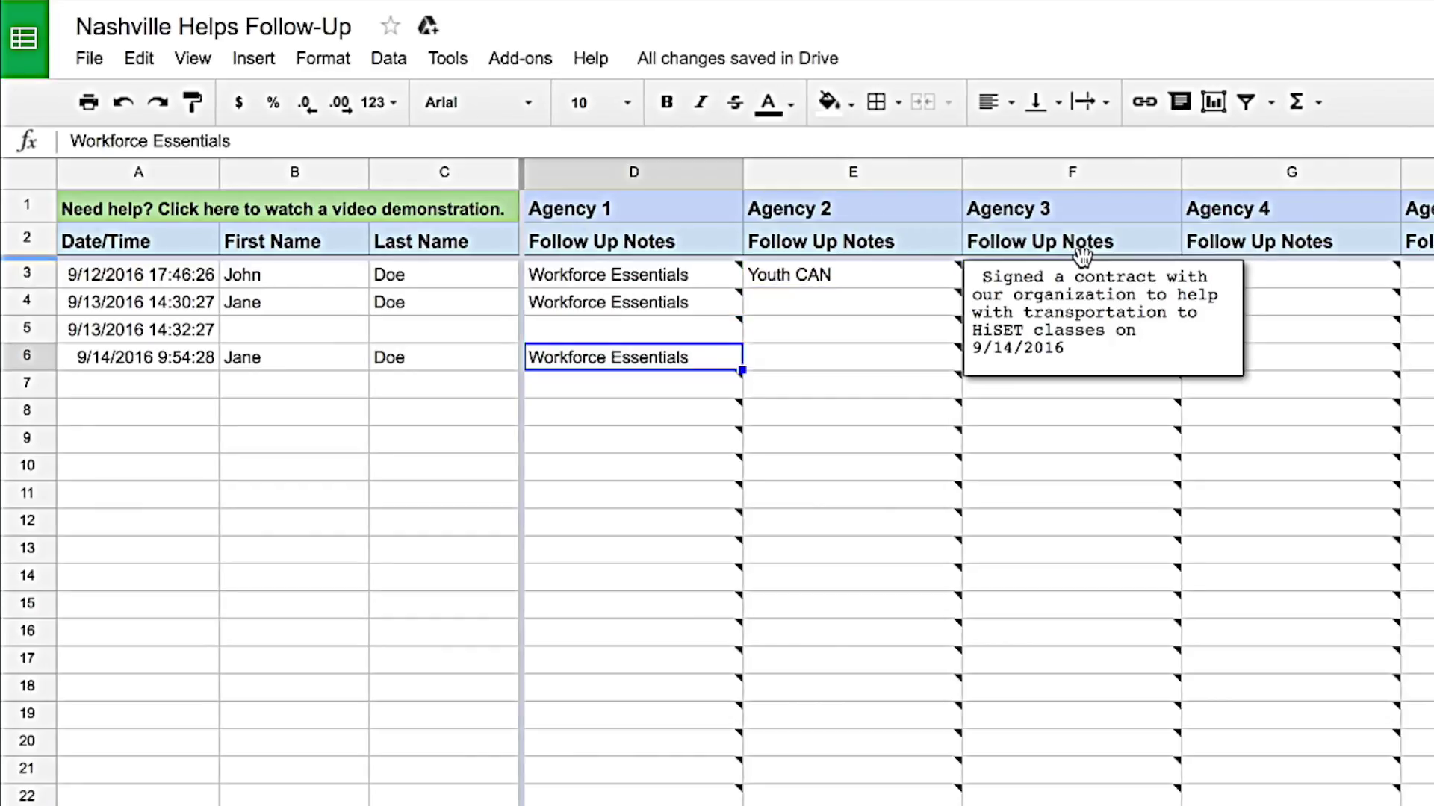
{"action": "mouse_move", "coordinate": [810, 337]}
{"action": "mouse_move", "coordinate": [744, 380]}
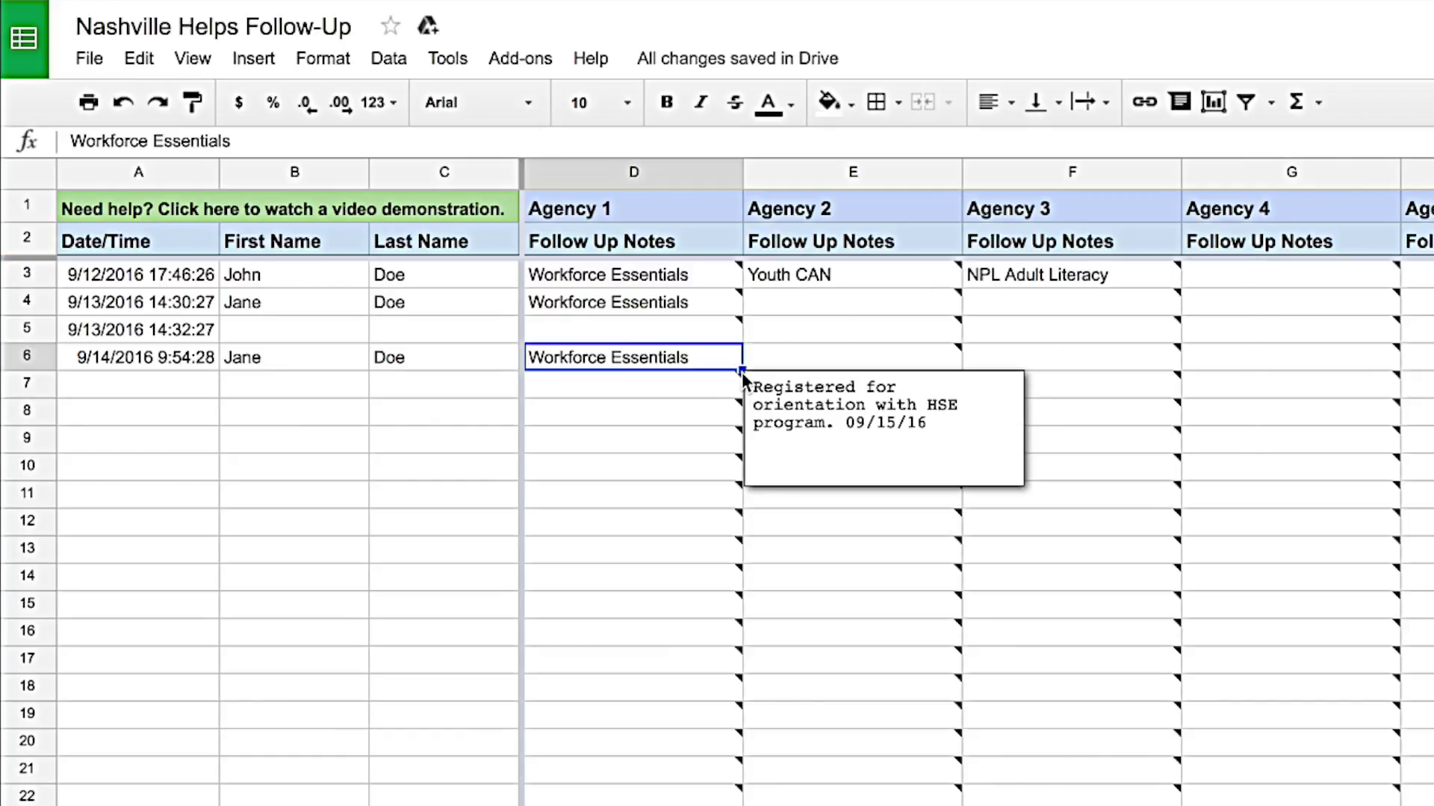